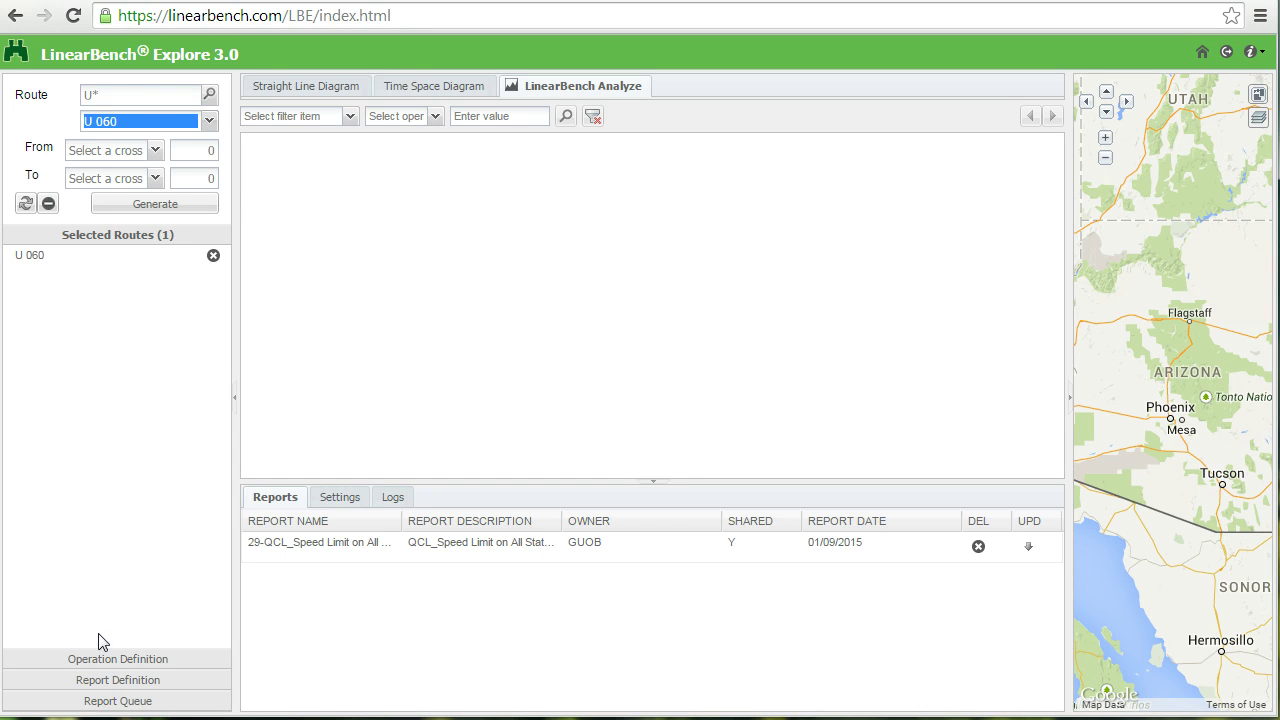
Step: Set the analysis operation for route U 060 to OVERLAY
left_click(98, 660)
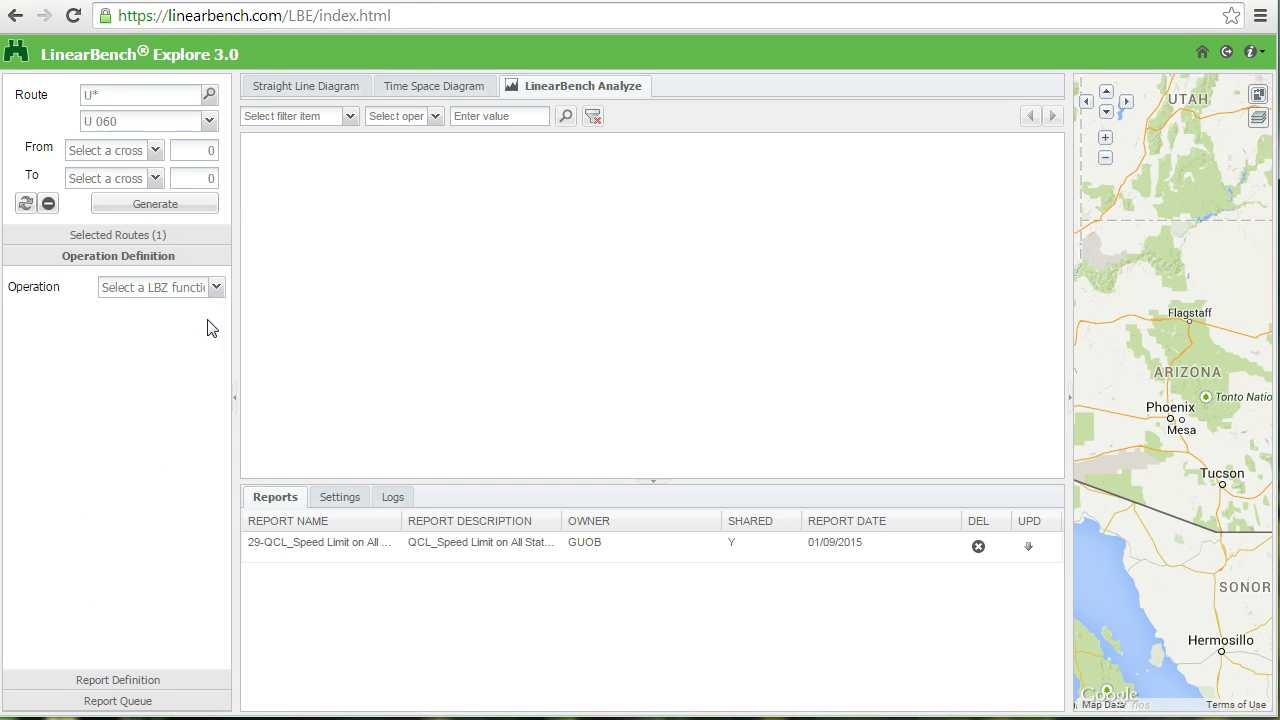
left_click(215, 289)
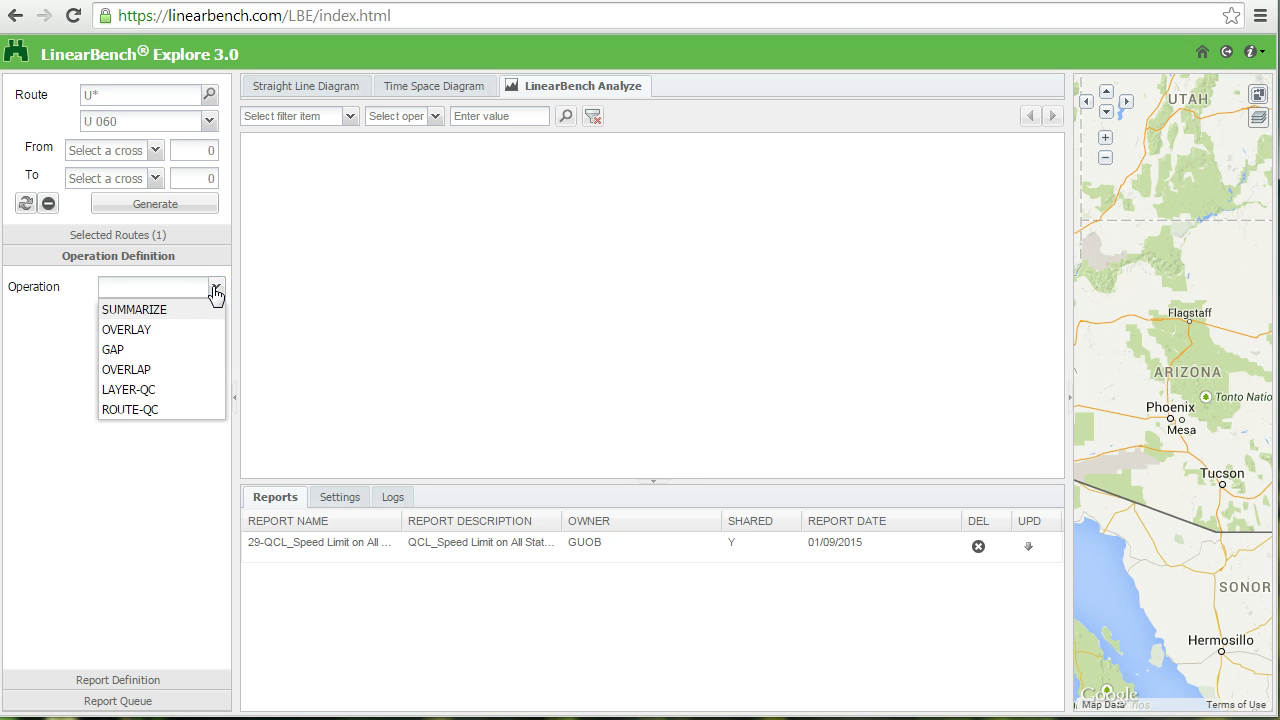
left_click(146, 329)
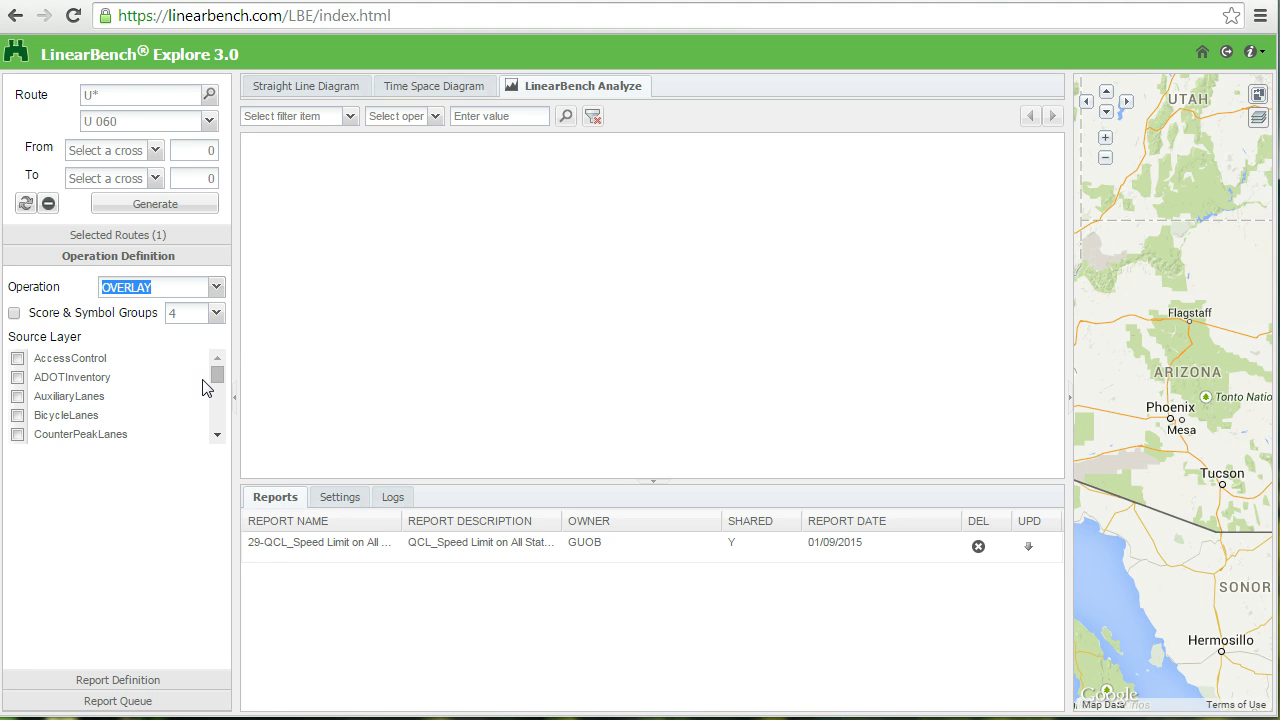
Step: Add SpeedLimit, NationalHighwaySystem, AccessControl and FunctionalClassification as source layers of the overlay, in that order
left_click_drag(217, 374, 218, 410)
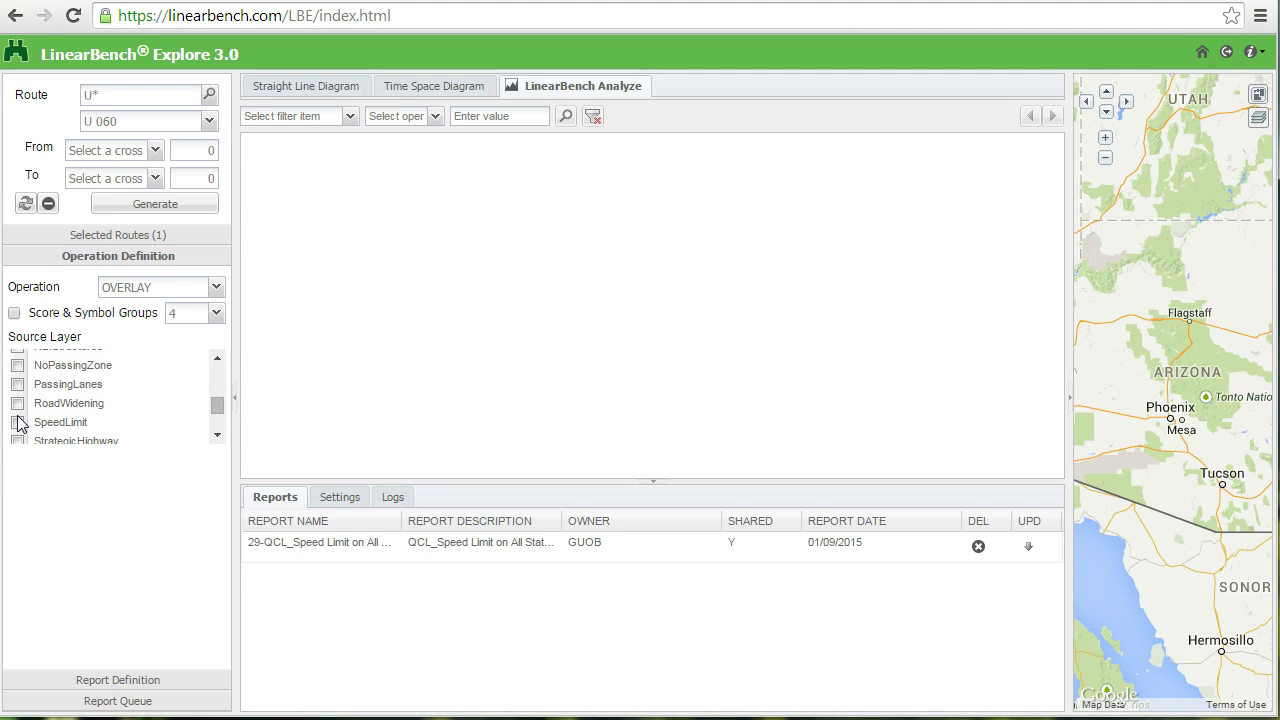
left_click(18, 422)
left_click(217, 358)
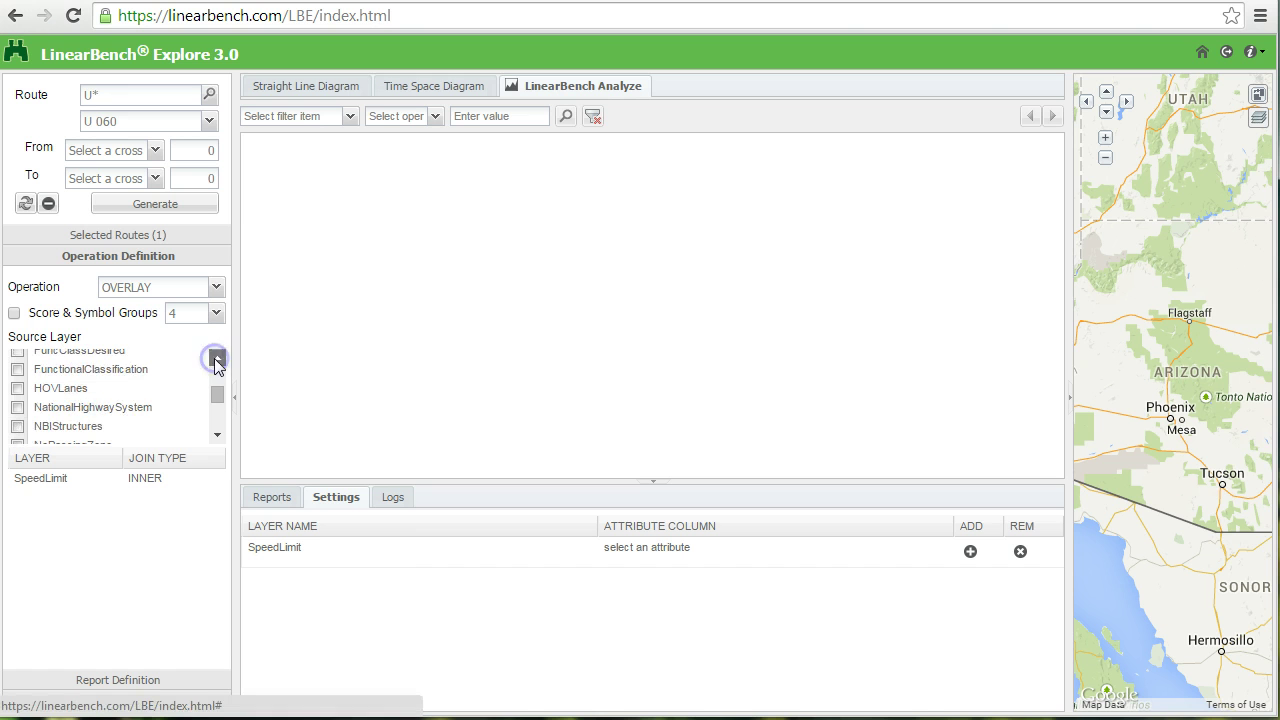
left_click(18, 407)
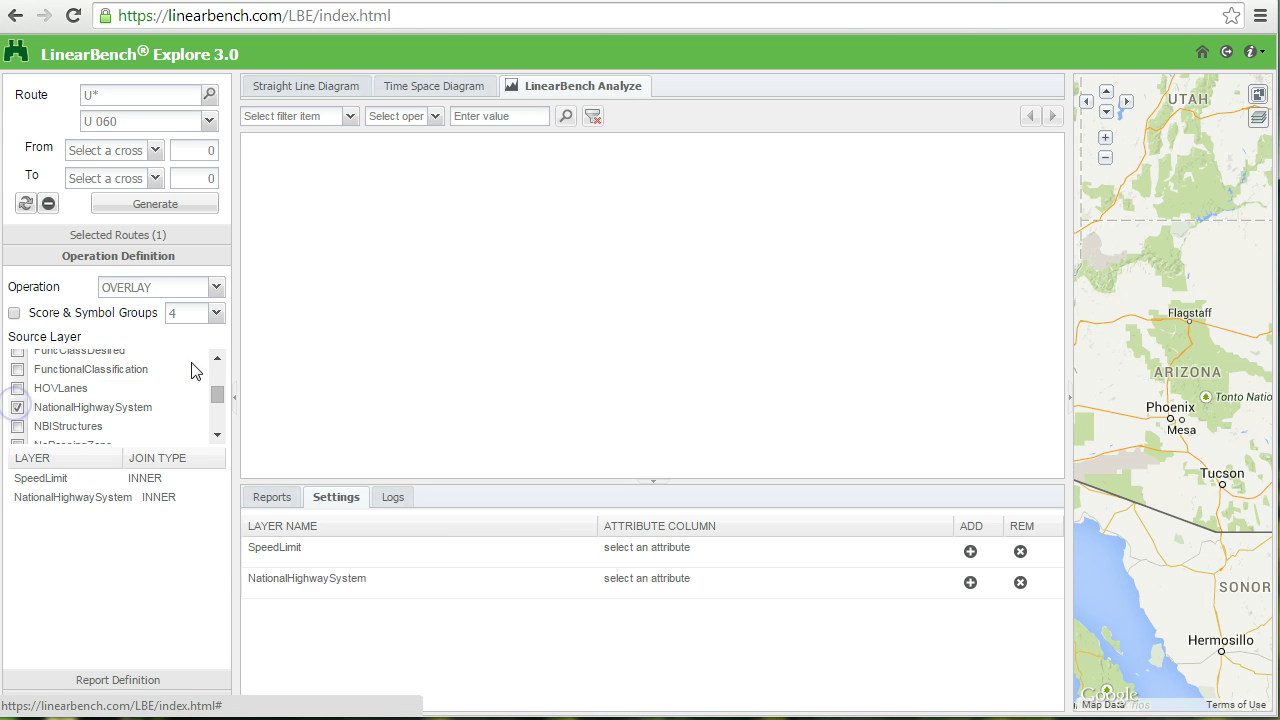
left_click(217, 358)
left_click(217, 358)
left_click(217, 358)
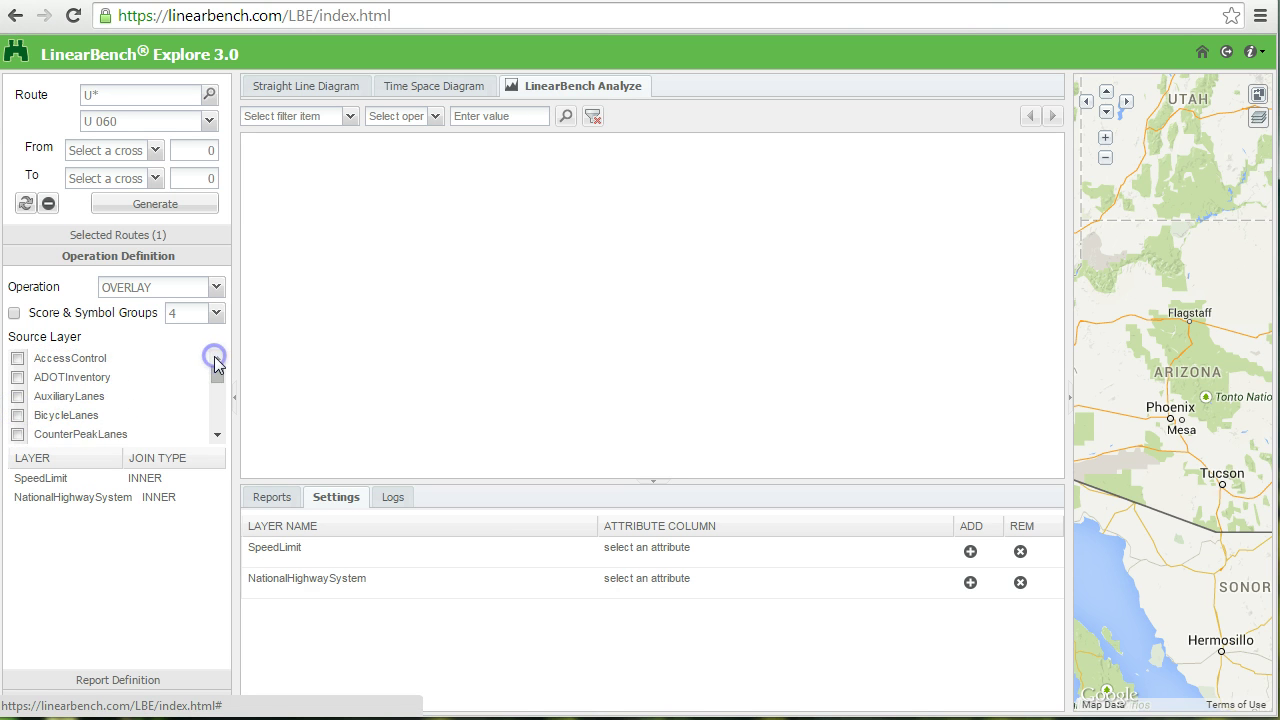
left_click(18, 358)
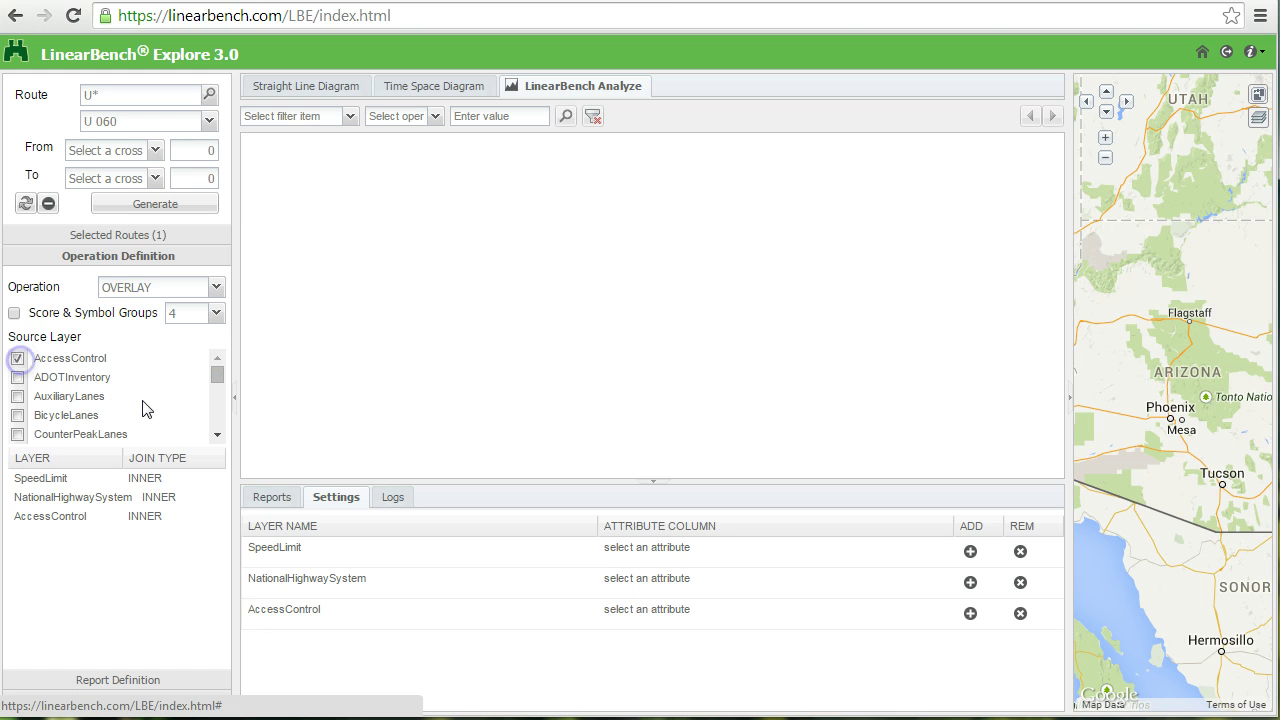
left_click(217, 435)
left_click(217, 435)
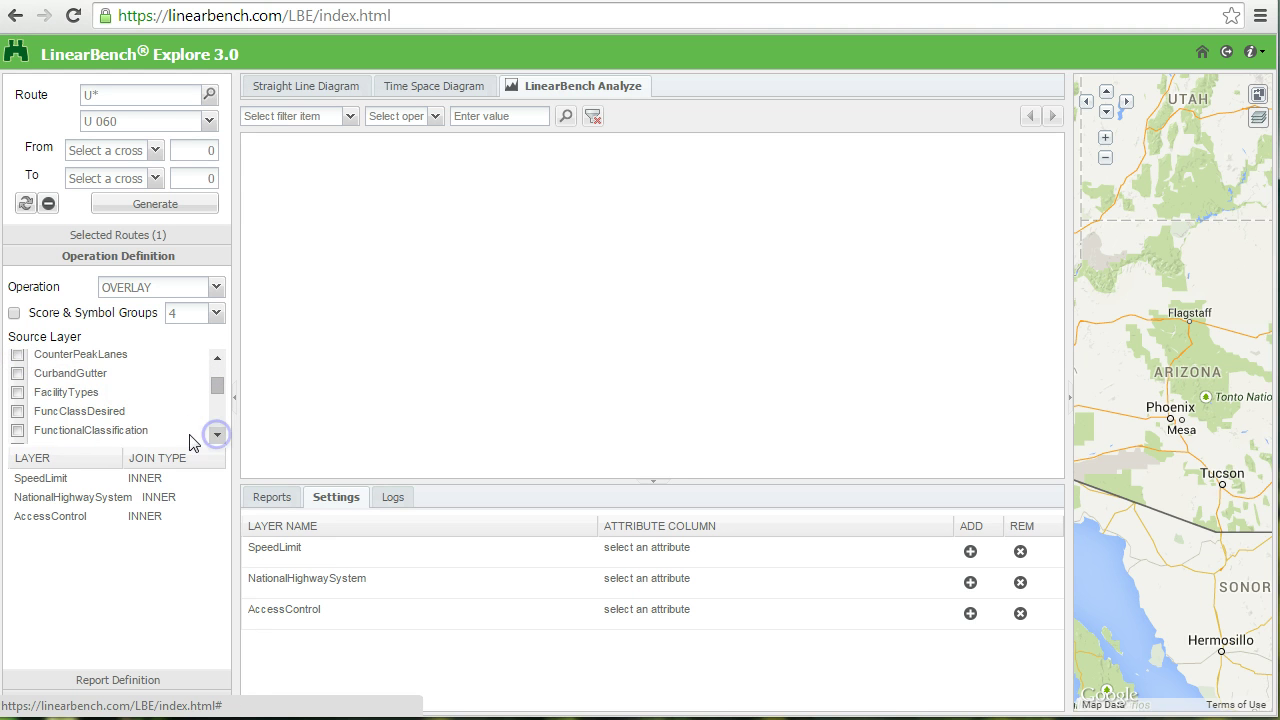
left_click(18, 430)
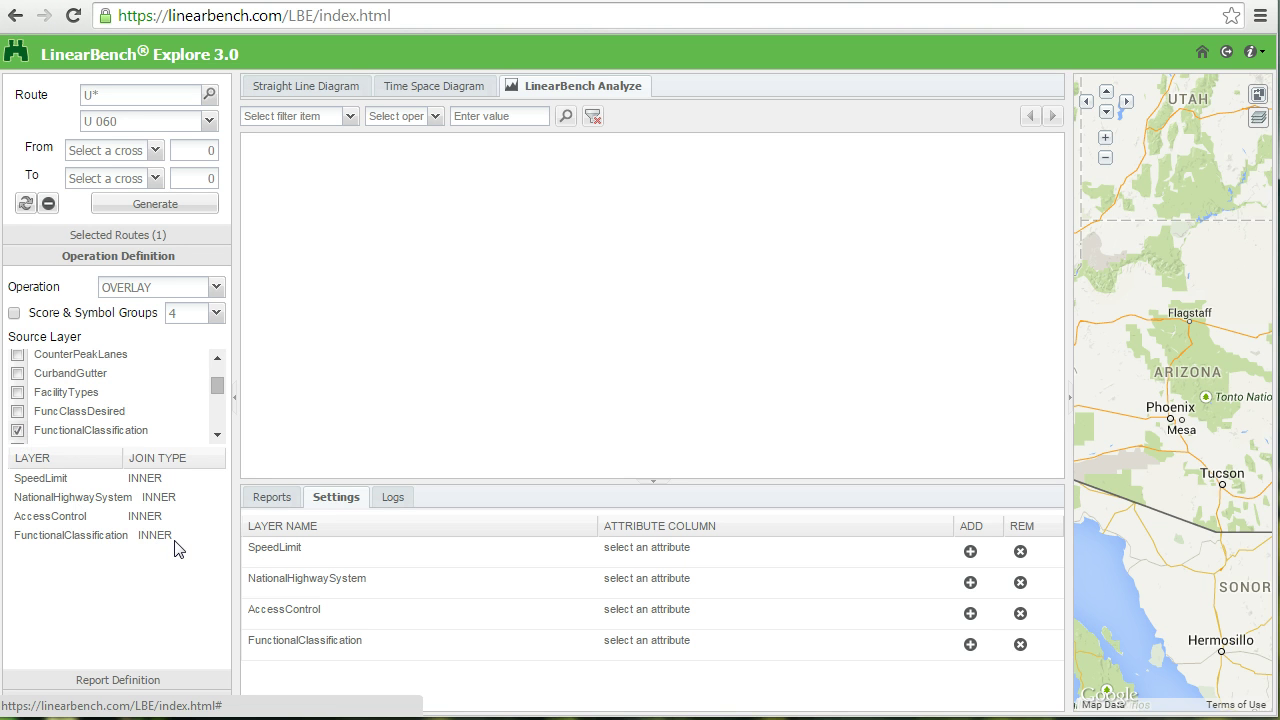
Step: Set the join type of the SpeedLimit, NationalHighwaySystem and AccessControl layers to LEFT
left_click_drag(123, 457, 136, 461)
left_click(150, 479)
left_click(150, 518)
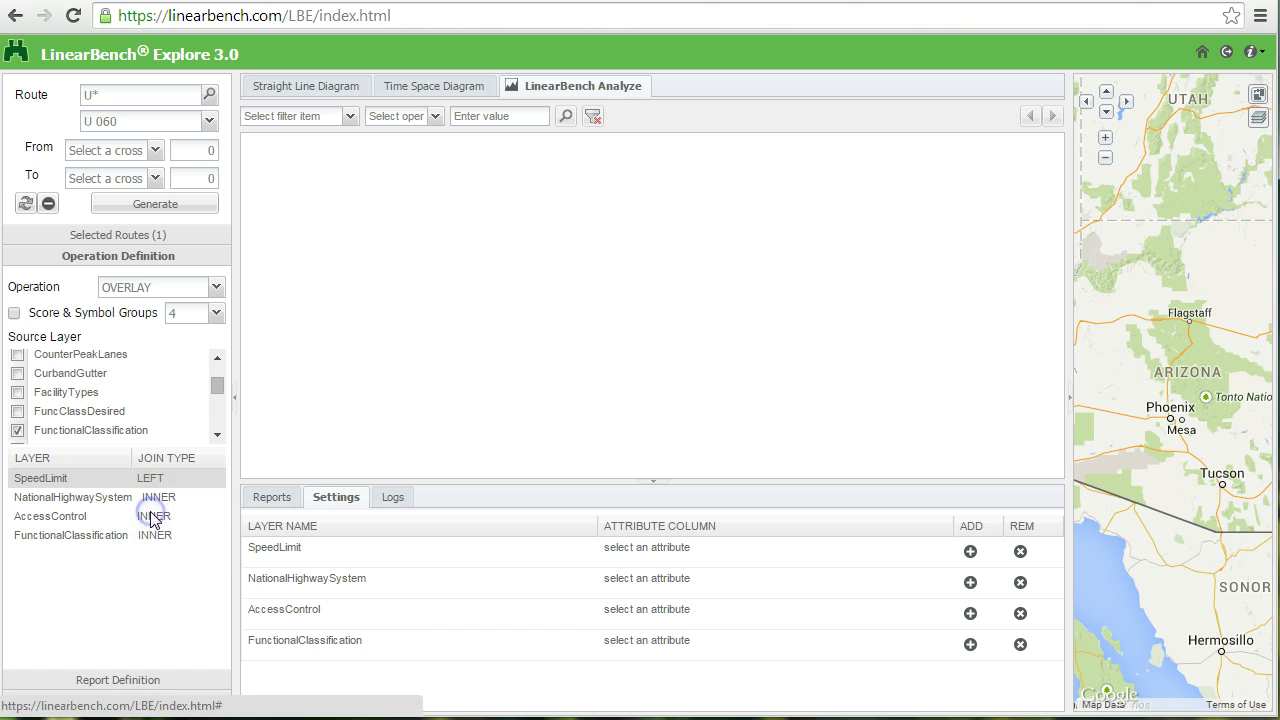
left_click(154, 498)
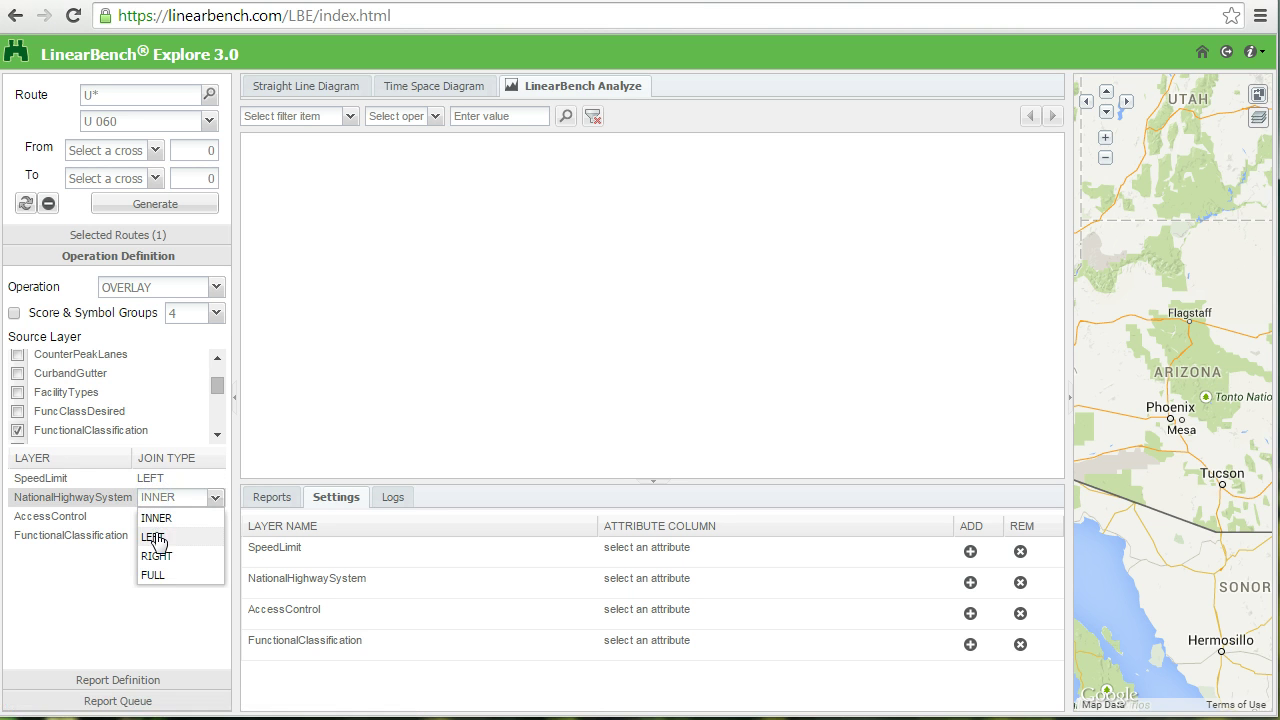
left_click(153, 537)
left_click(156, 518)
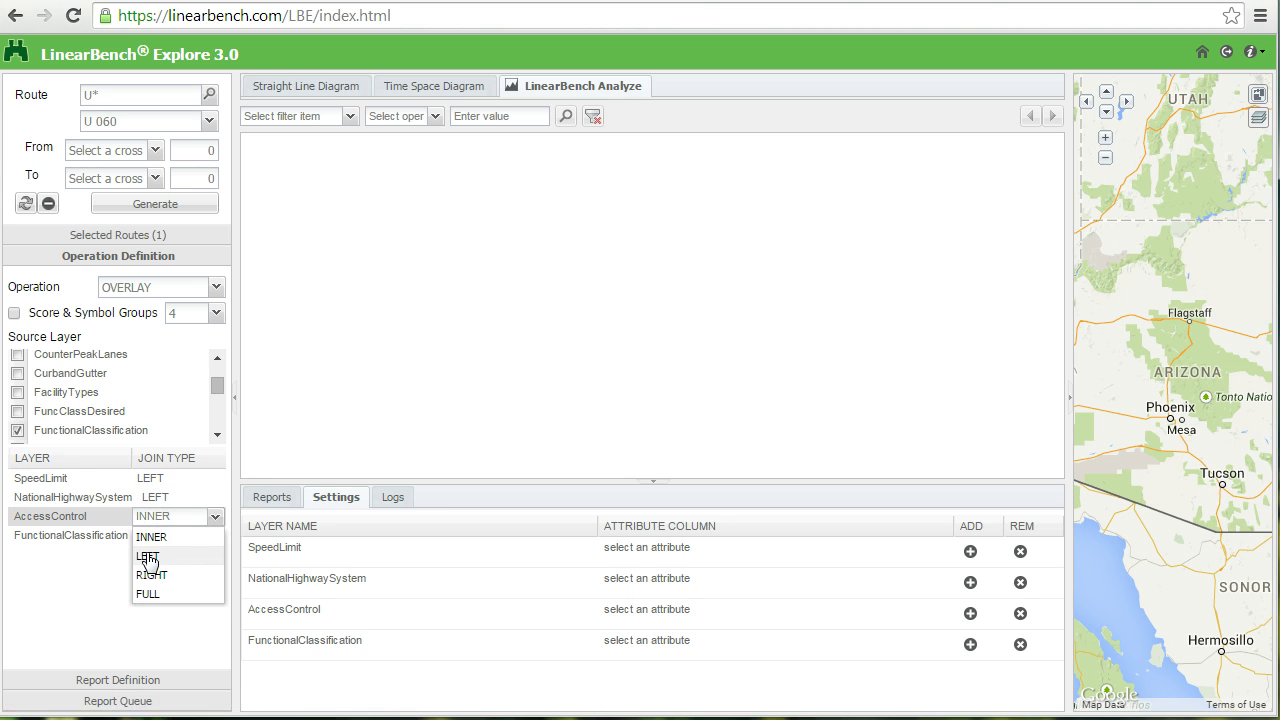
left_click(148, 555)
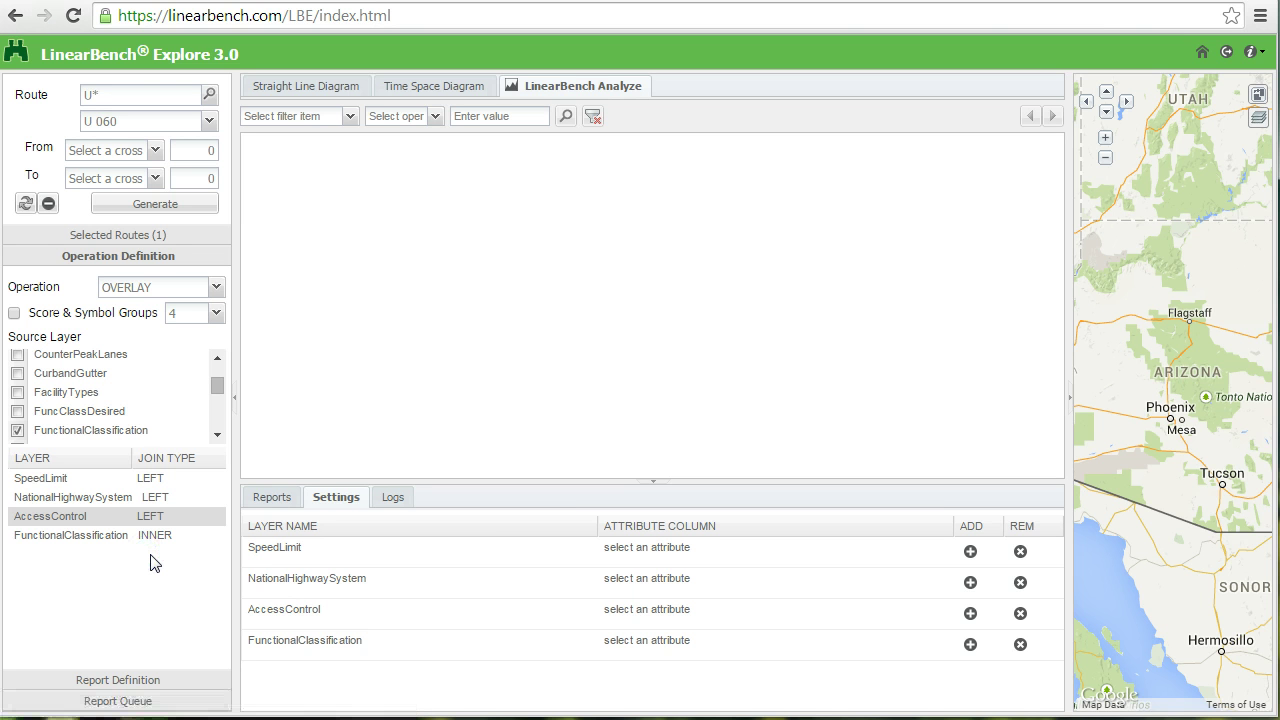
Step: Assign the attribute column SPEEDLIMIT to the SpeedLimit layer and NHS_VAL to the NationalHighwaySystem layer
left_click(712, 551)
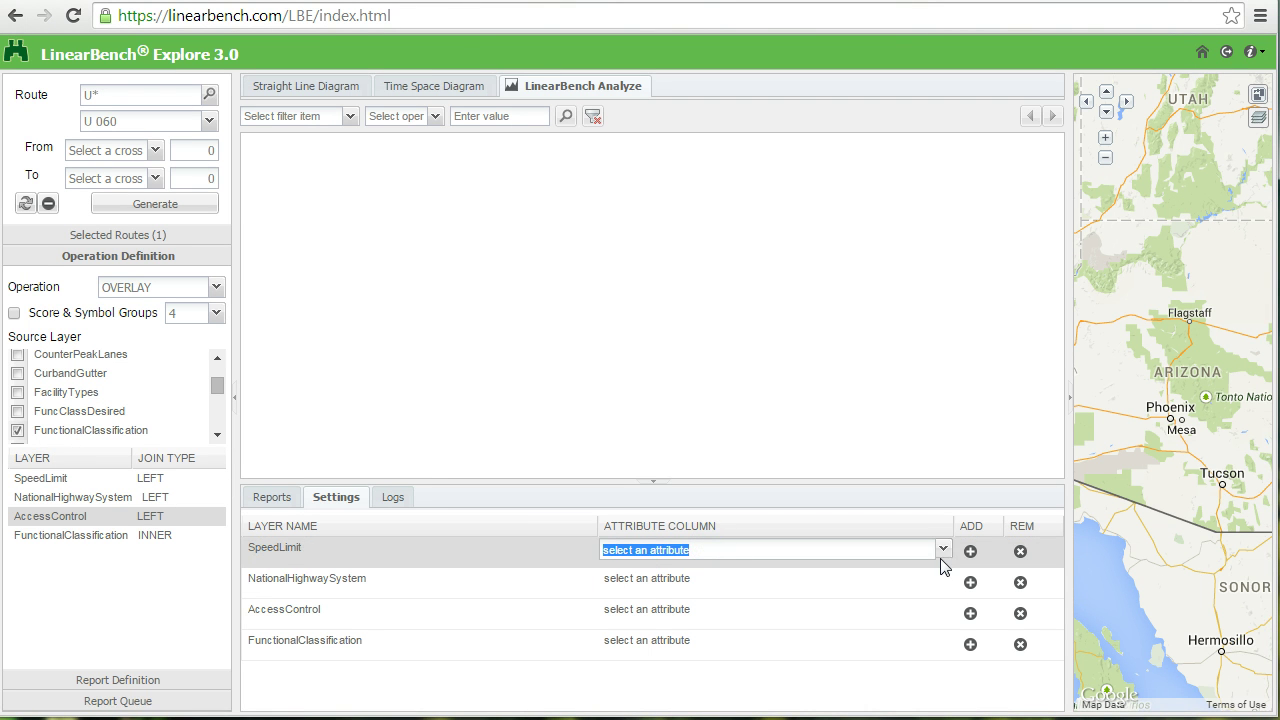
left_click(943, 551)
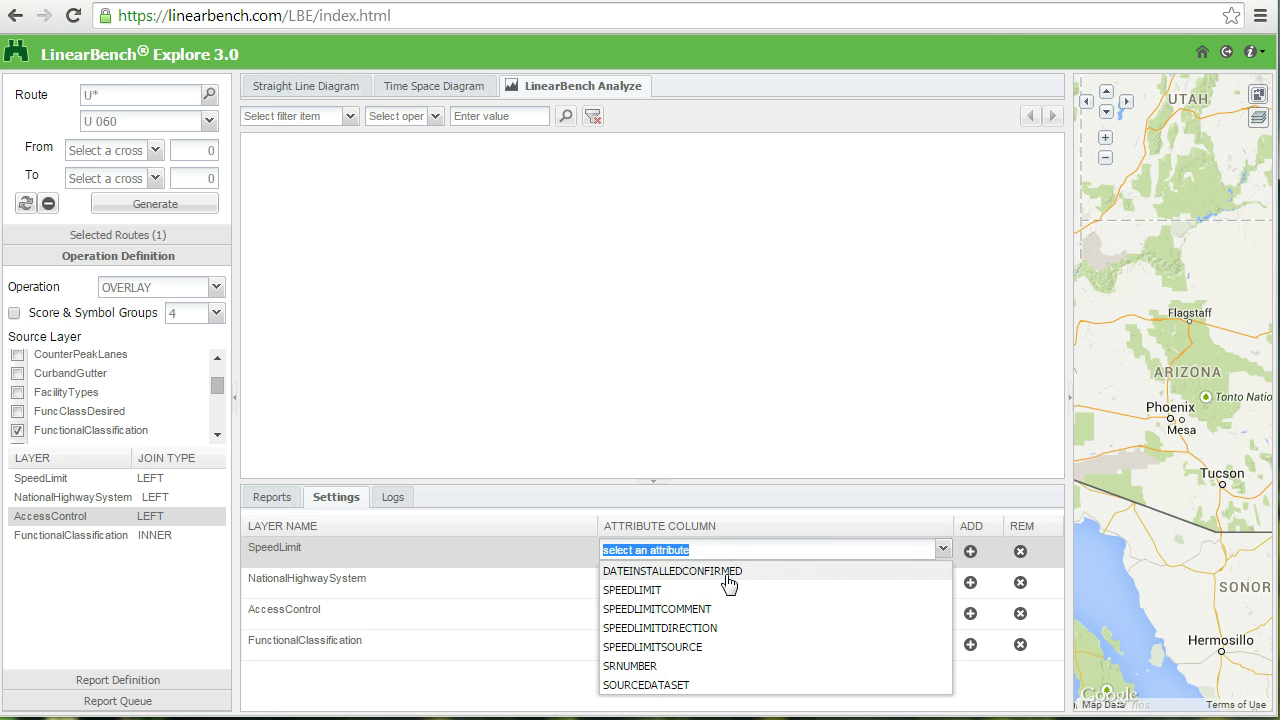
left_click(670, 590)
left_click(670, 581)
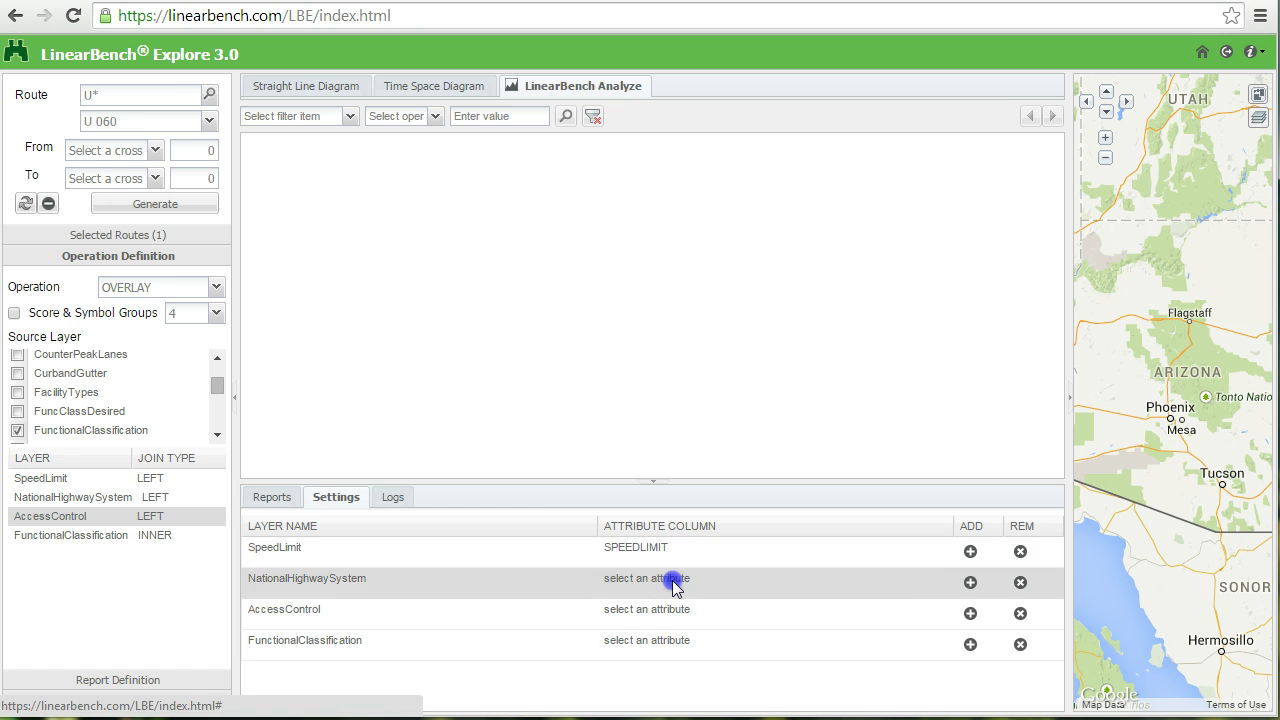
left_click(943, 582)
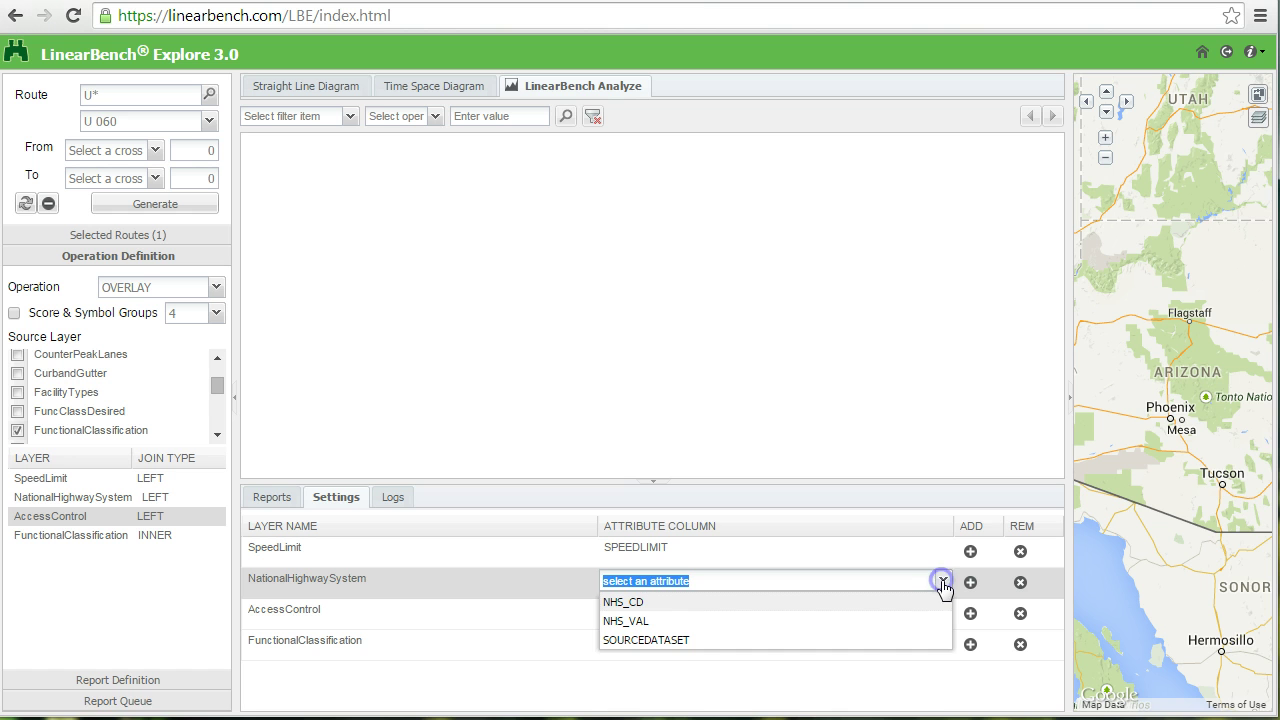
left_click(677, 621)
Step: Assign the attribute column ACCESSCONTROL_VAL to the AccessControl layer and FUNCTIONALCLASS_VAL to the FunctionalClassification layer
left_click(683, 613)
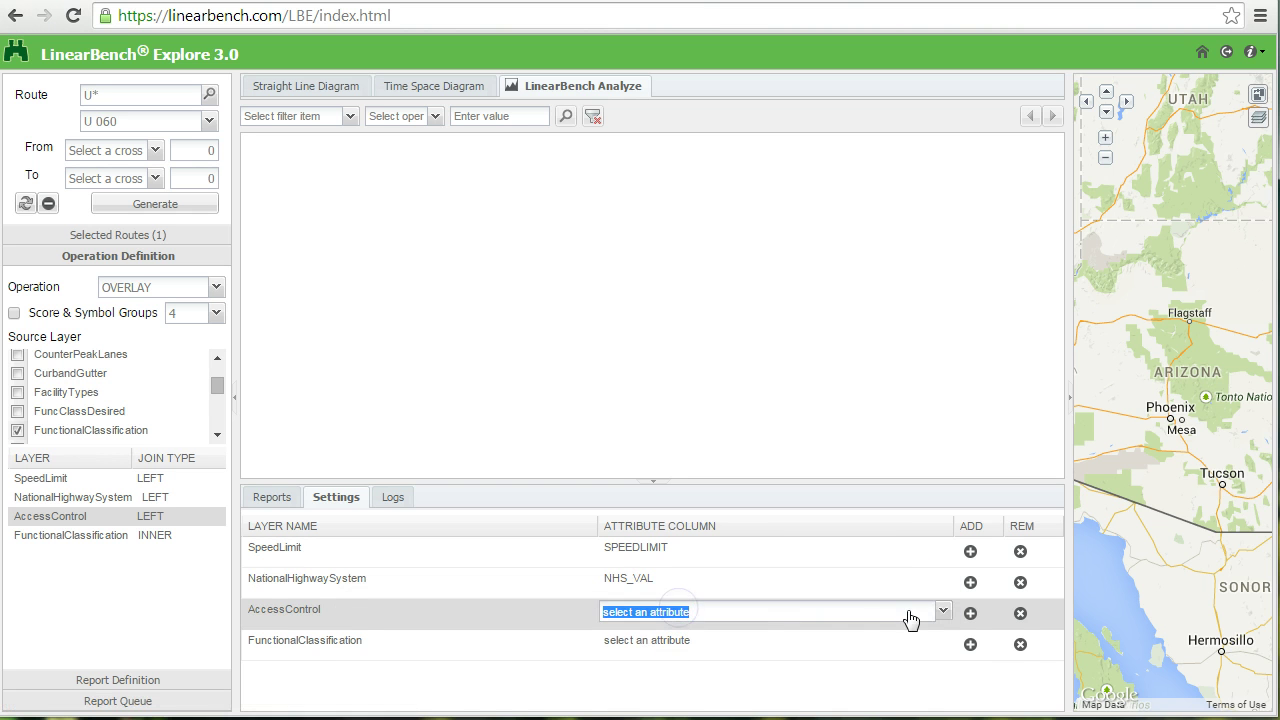
left_click(936, 615)
left_click(720, 651)
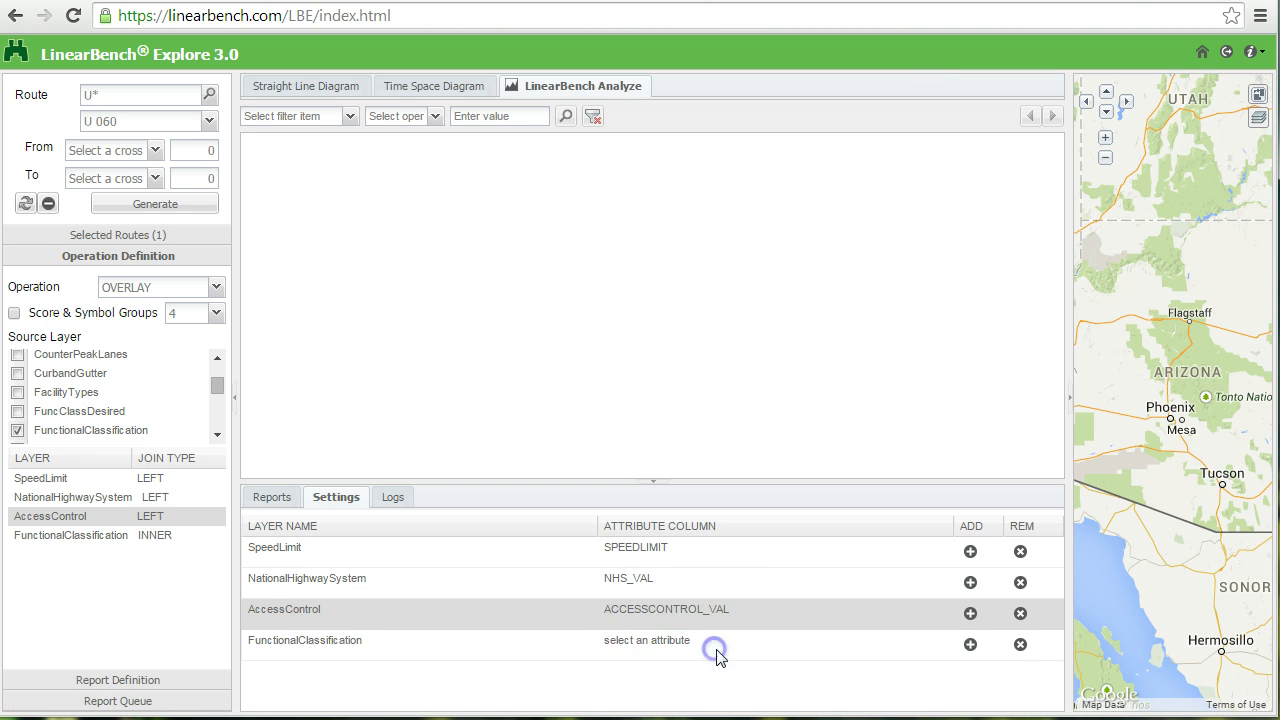
left_click(700, 648)
left_click(943, 644)
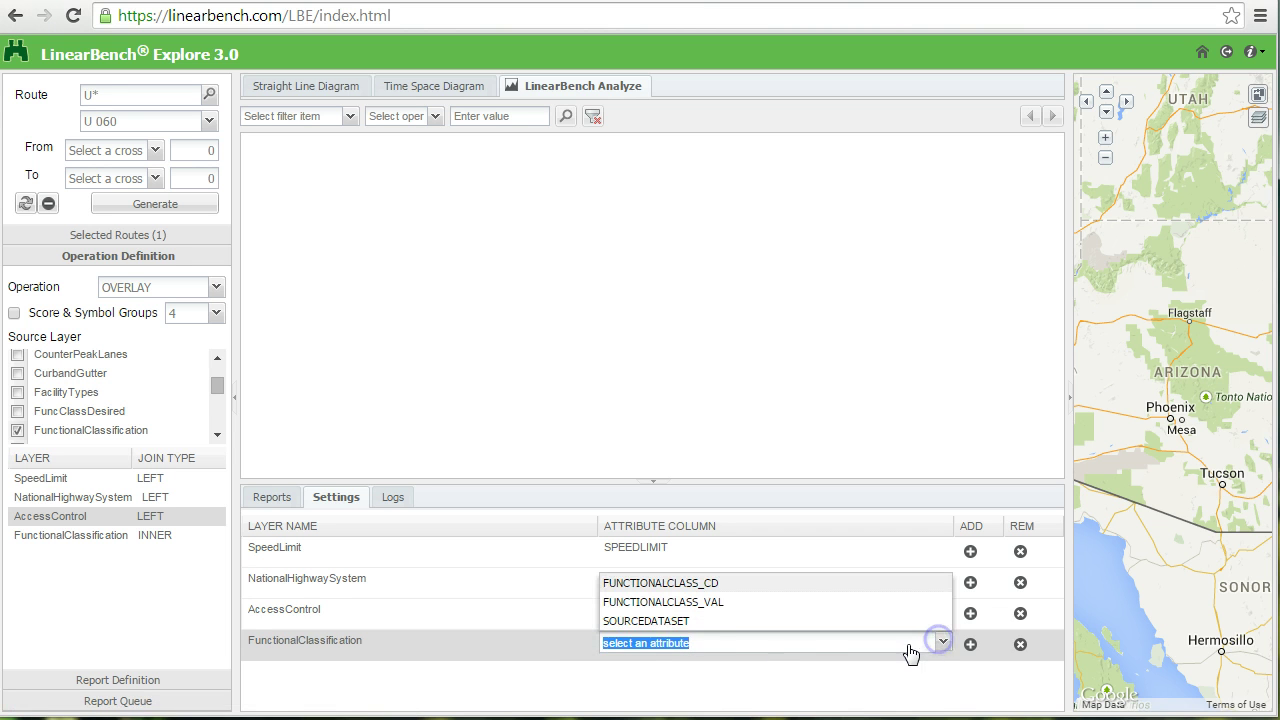
left_click(718, 602)
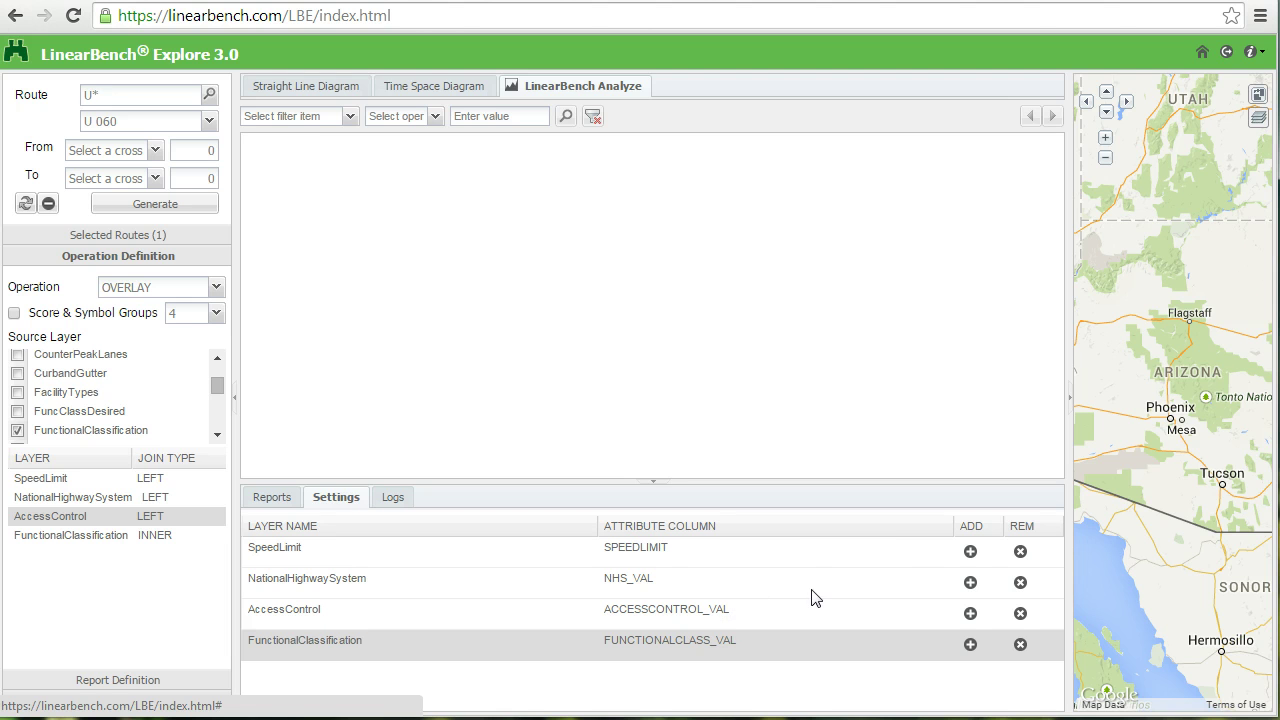
Step: Add a second attribute row for the SpeedLimit layer and set it to SPEEDLIMITSOURCE
left_click(970, 553)
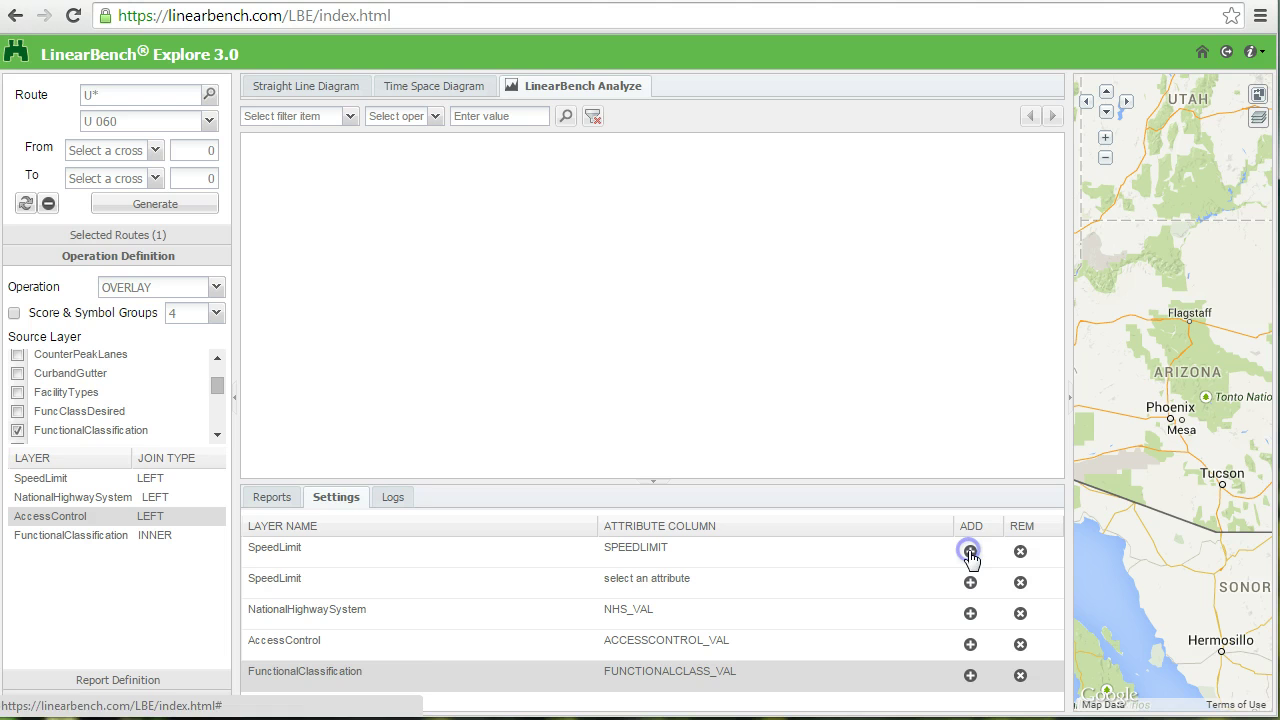
left_click(768, 581)
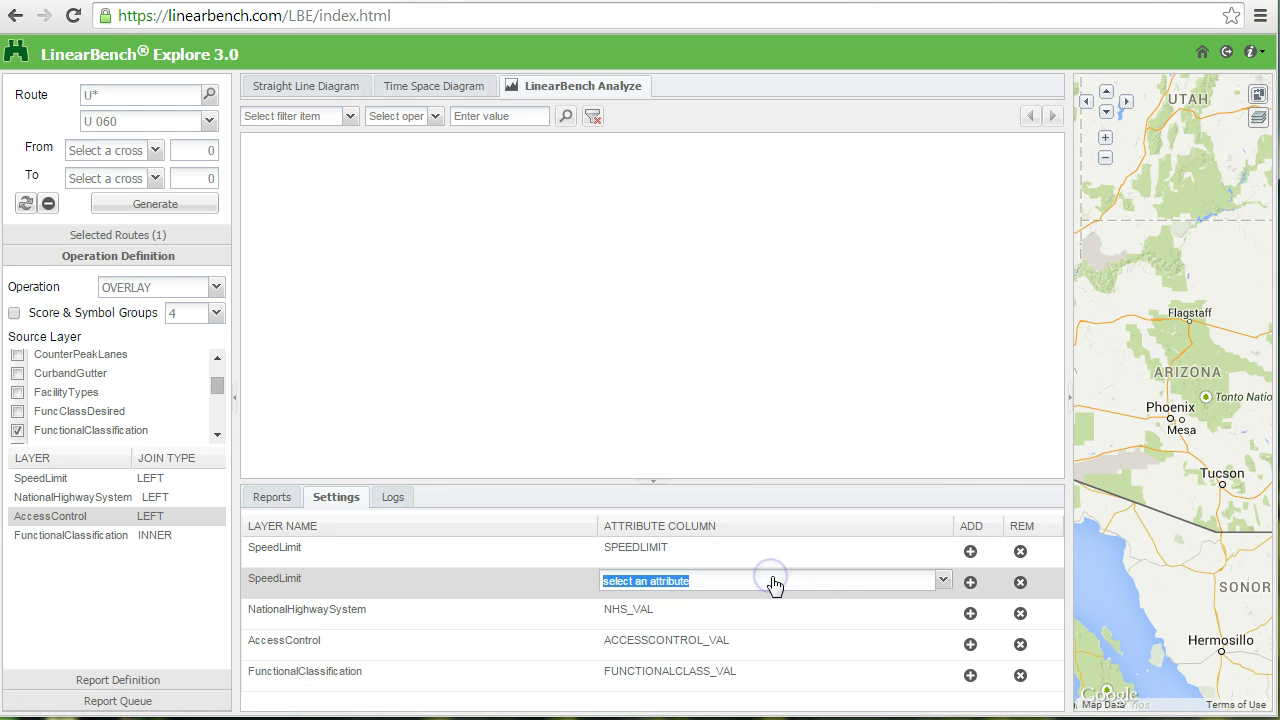
left_click(943, 581)
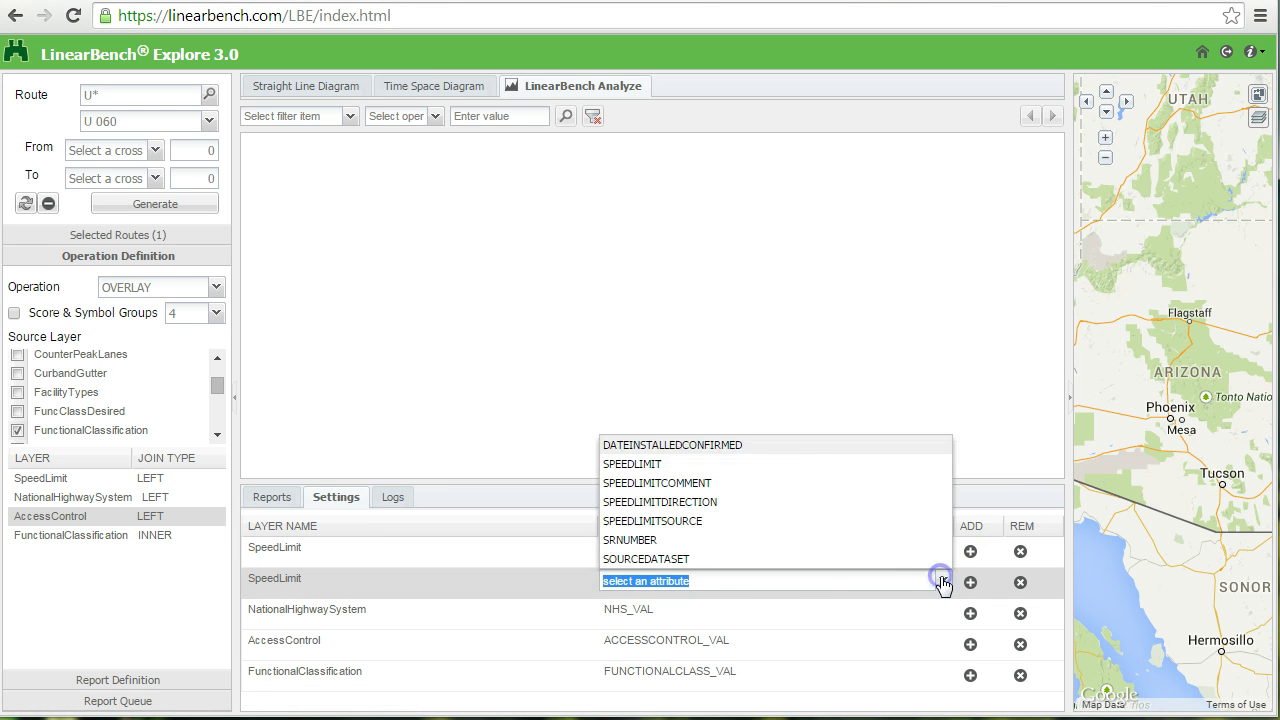
left_click(718, 521)
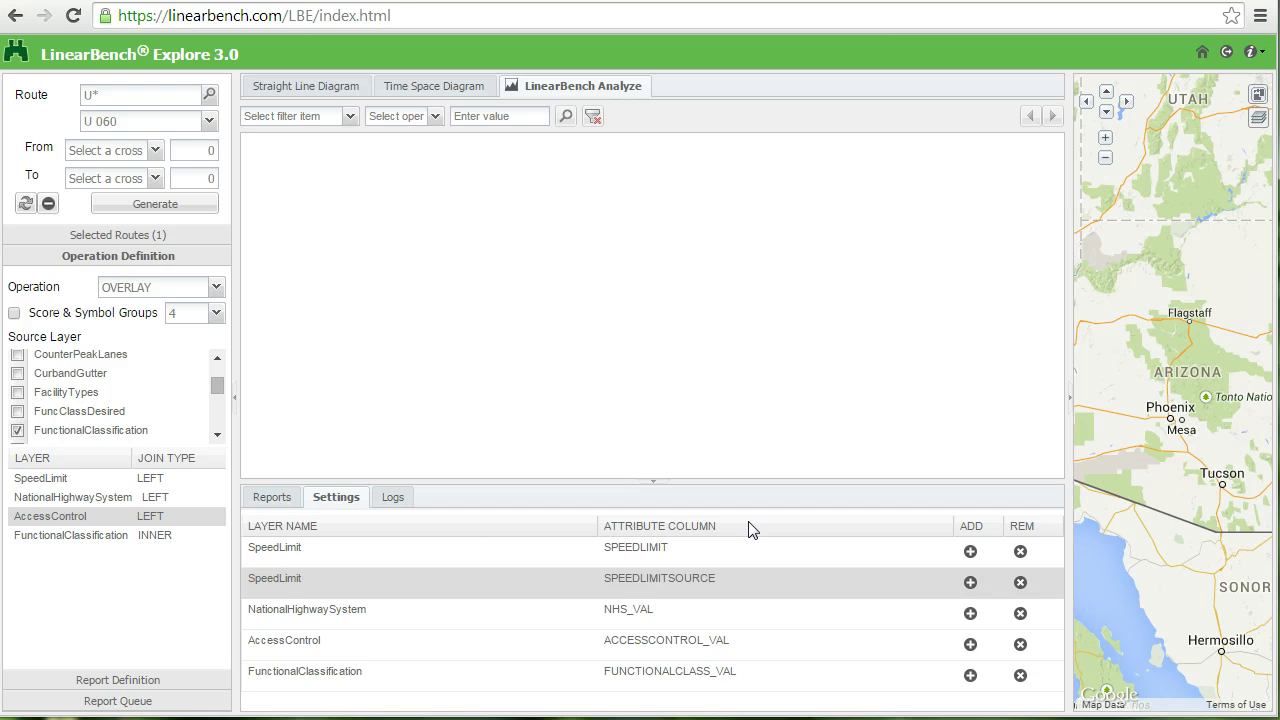
Step: Name the report "ADOT US 60 - 4 layer" in the report definition
left_click(97, 681)
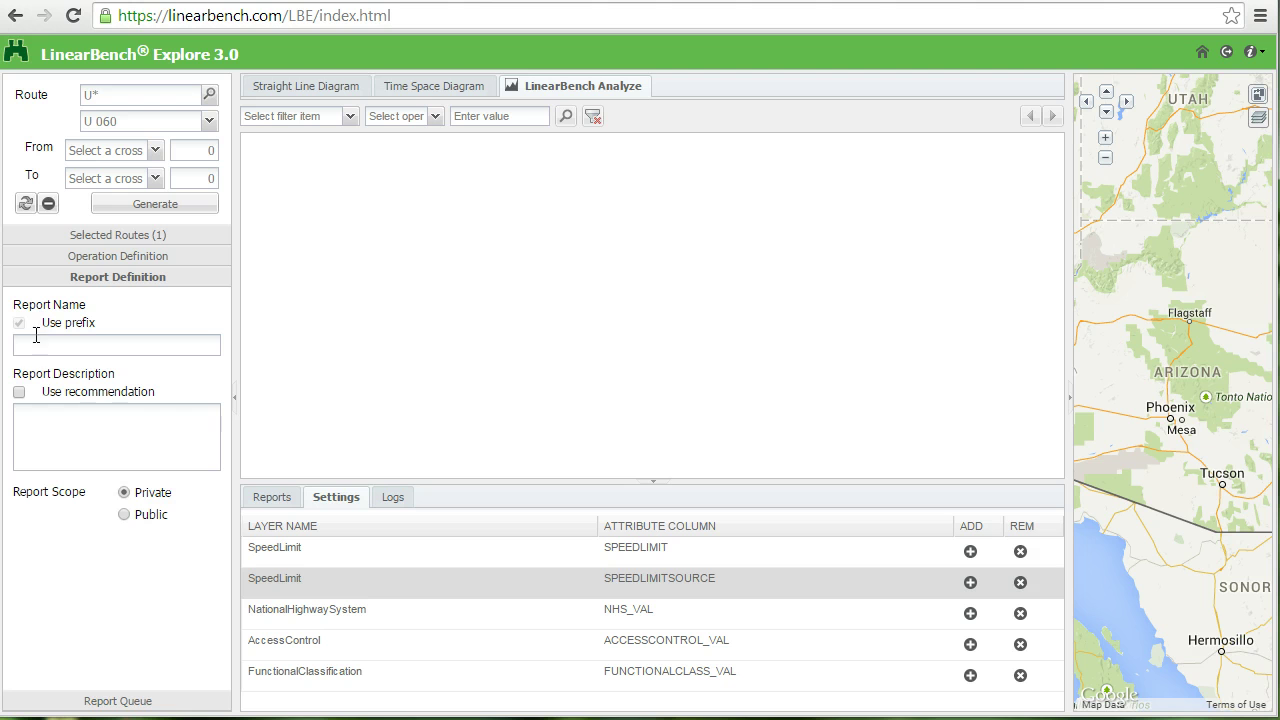
left_click(24, 342)
type("ADOT US 60 - 4 layer")
Step: Fill the report description with the recommended text and append "_for demo video" to it
left_click(19, 391)
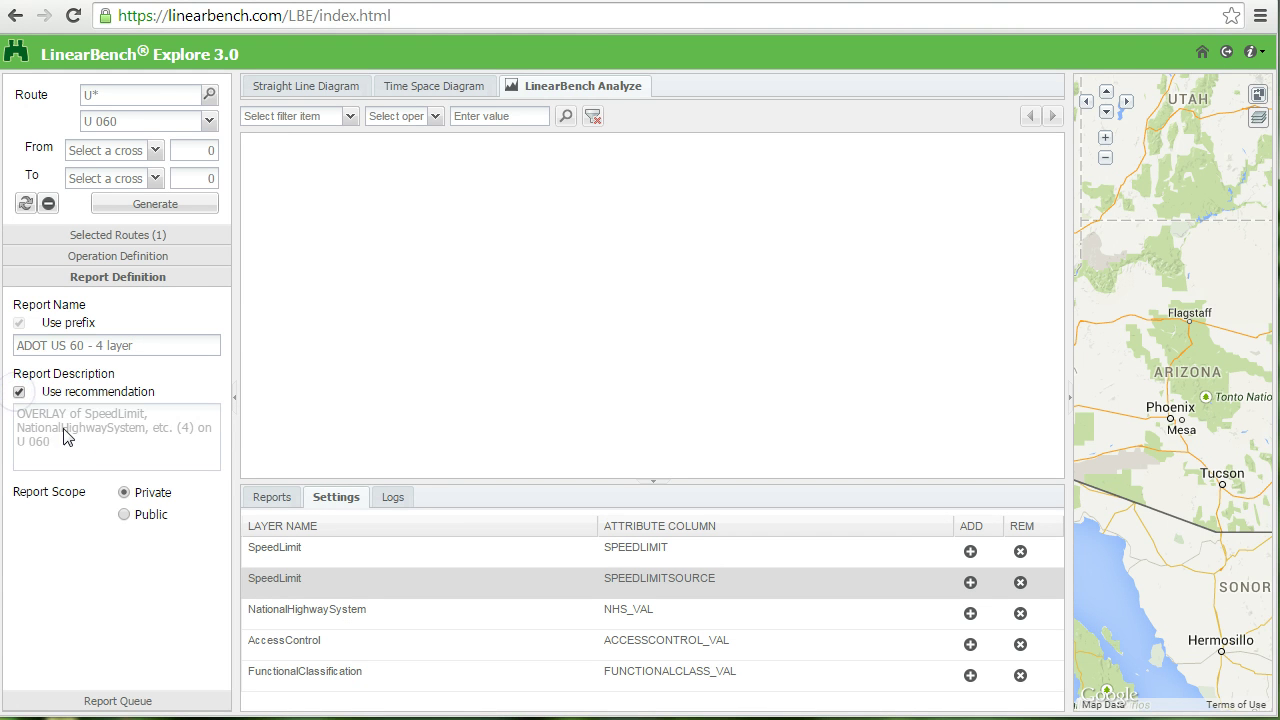
left_click(19, 391)
left_click(48, 441)
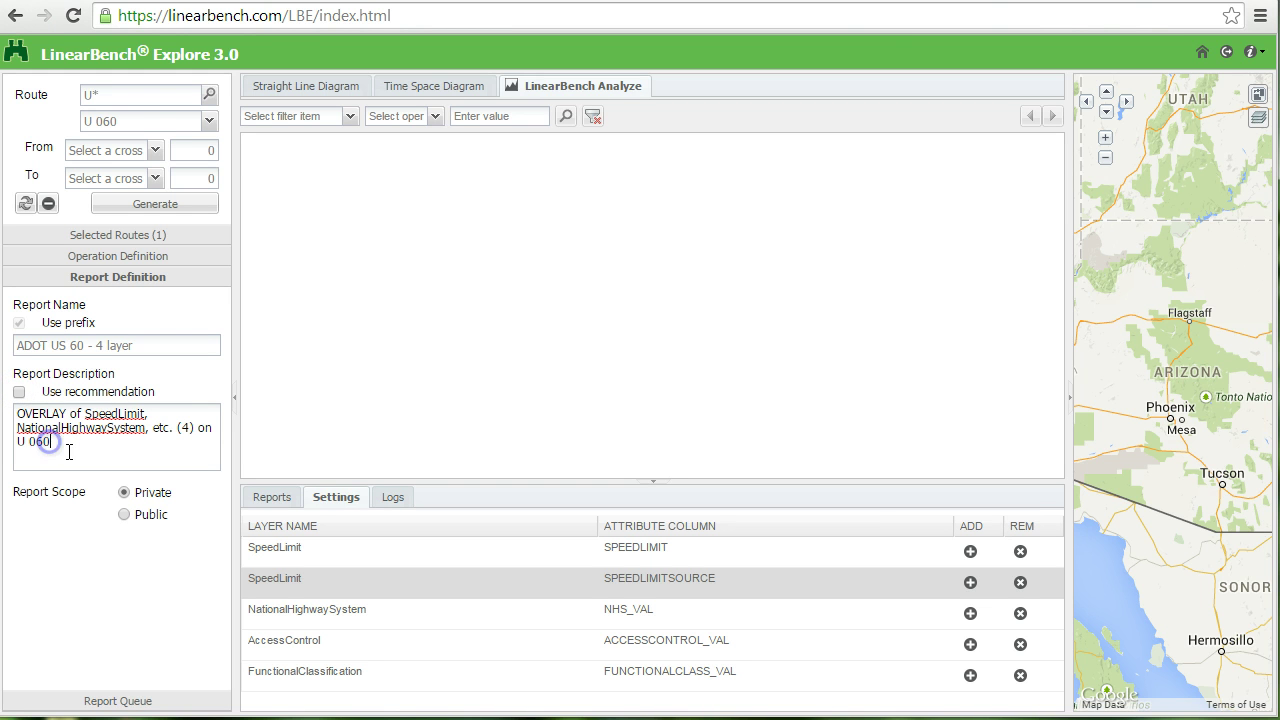
type("_for demo video")
Step: Set the report scope to Public, generate the overlay report and dismiss the completion message
left_click(126, 515)
left_click(154, 204)
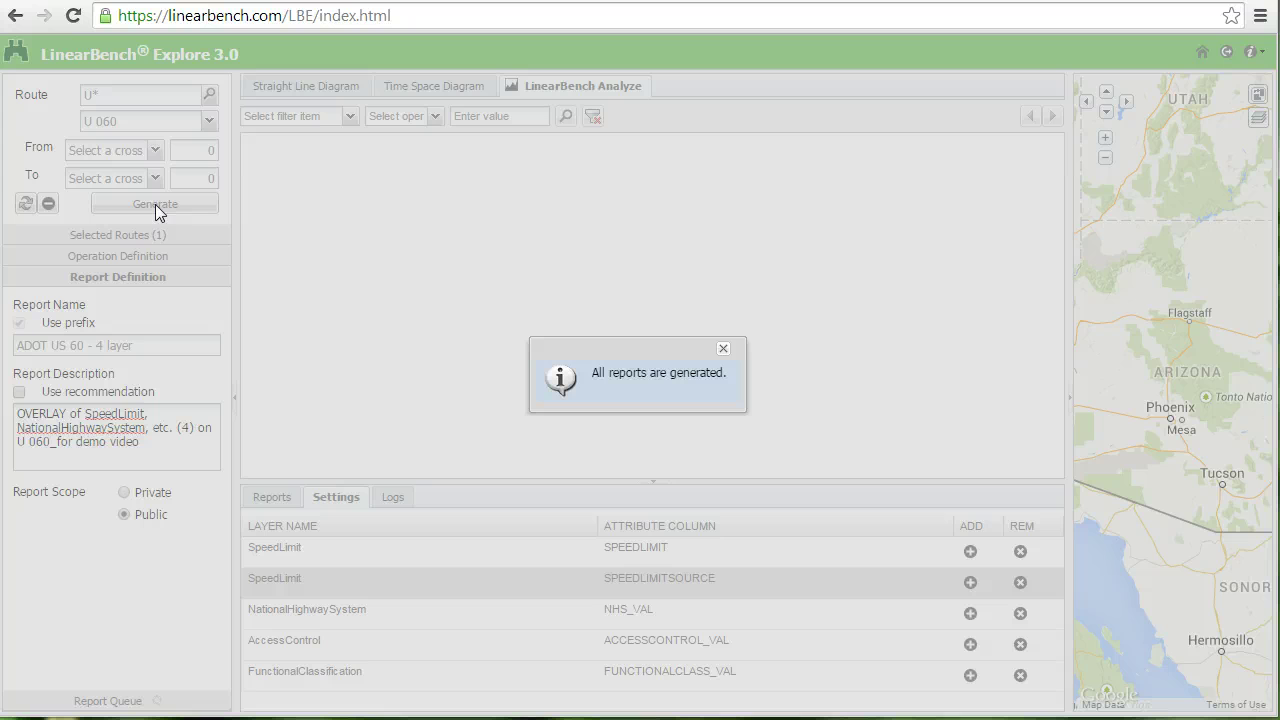
left_click(726, 351)
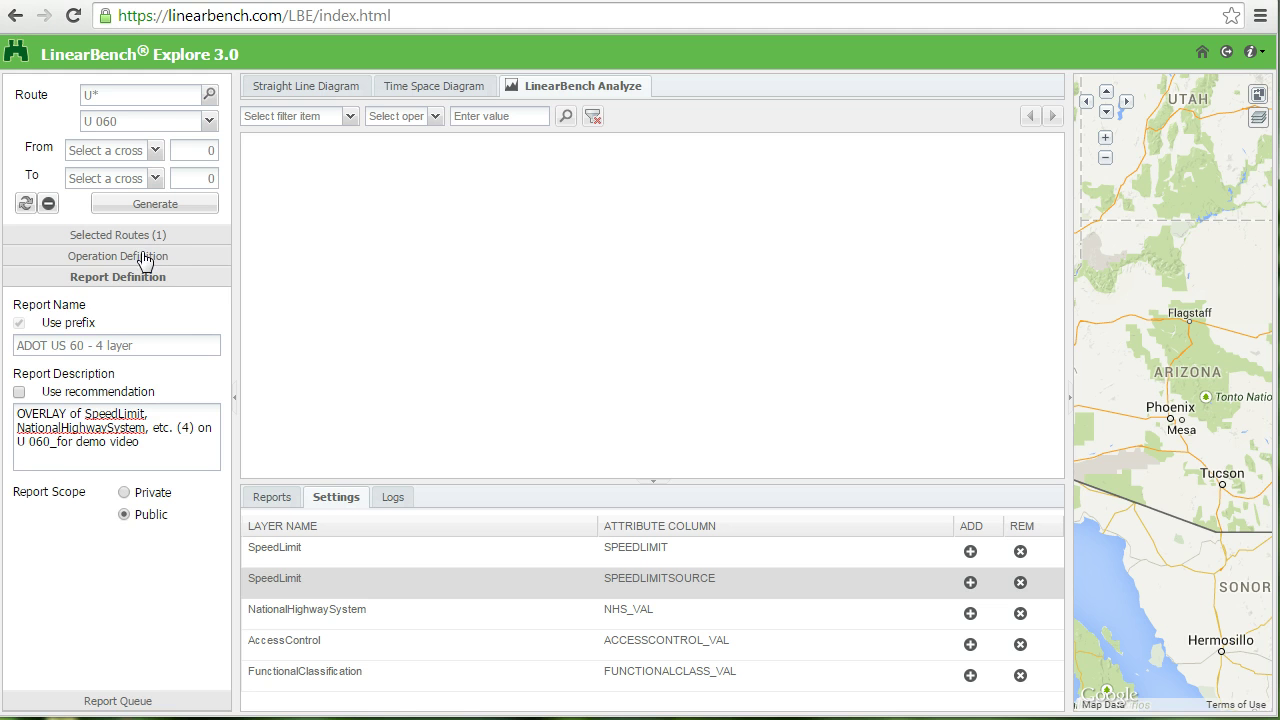
Step: Enable Score & Symbol Groups for the overlay, widen the layer name column, and open the SPEEDLIMIT attribute's weight for editing
left_click(141, 256)
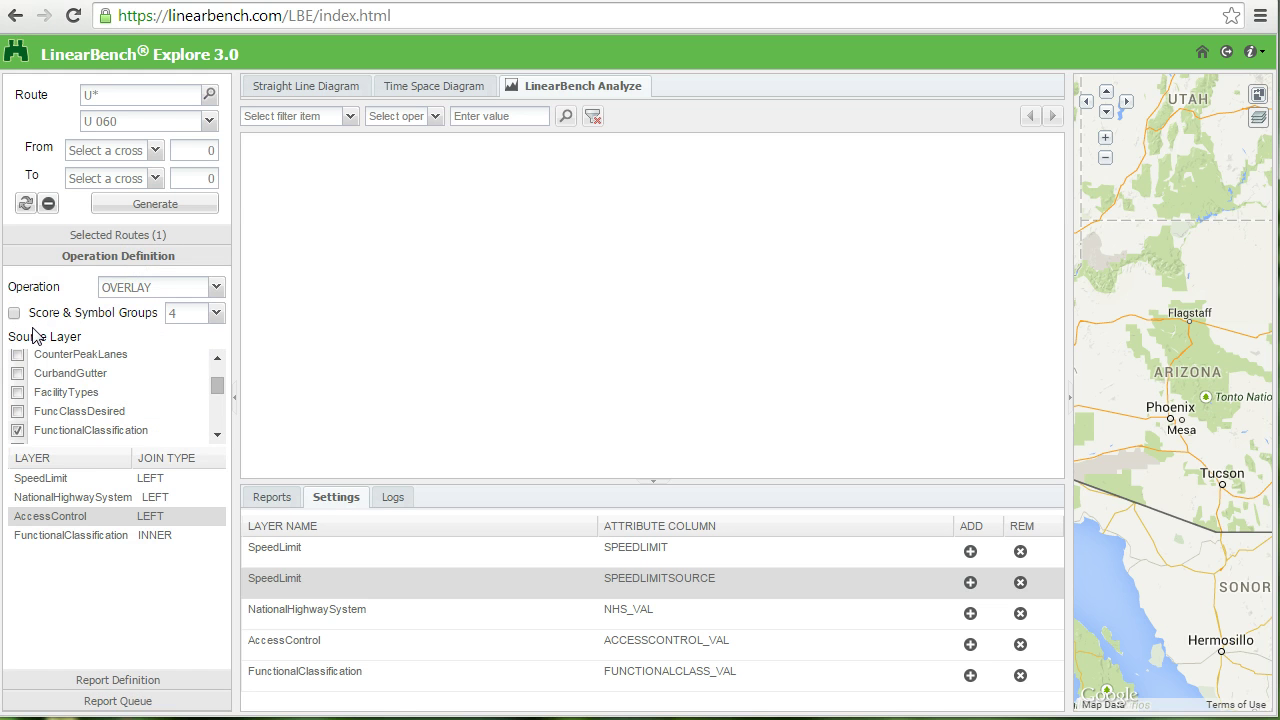
left_click(14, 314)
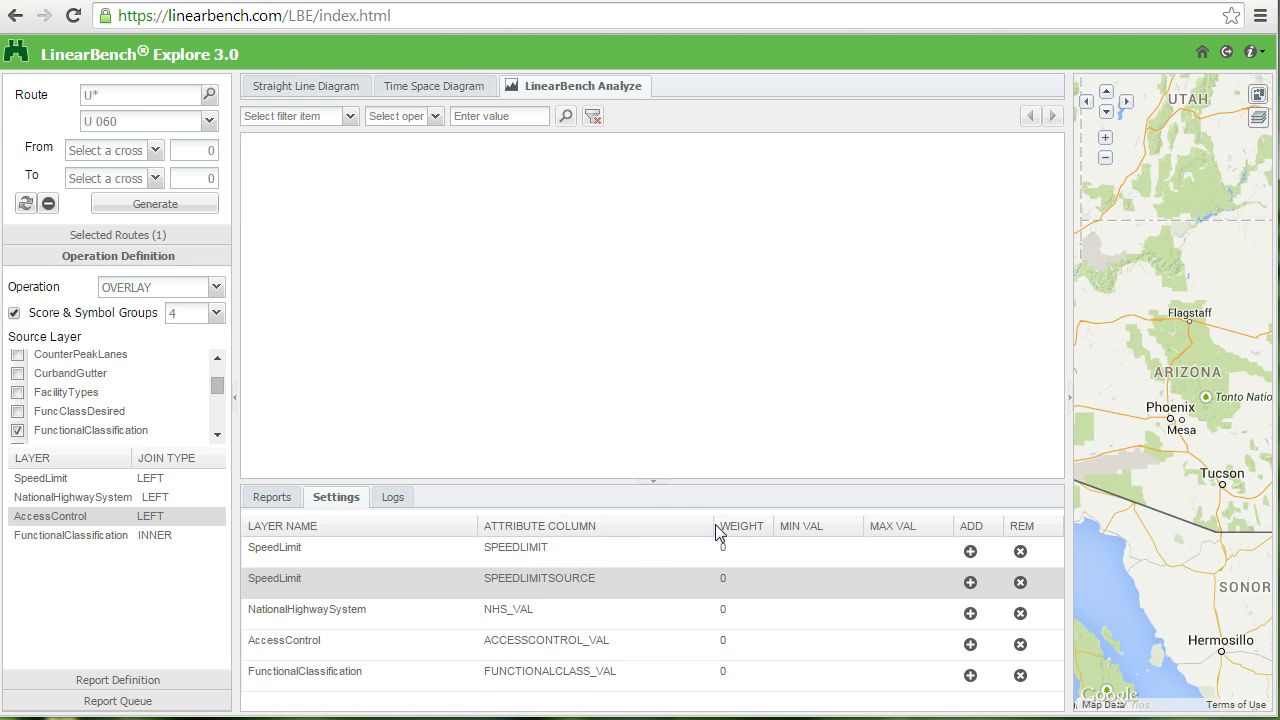
left_click_drag(715, 524, 667, 516)
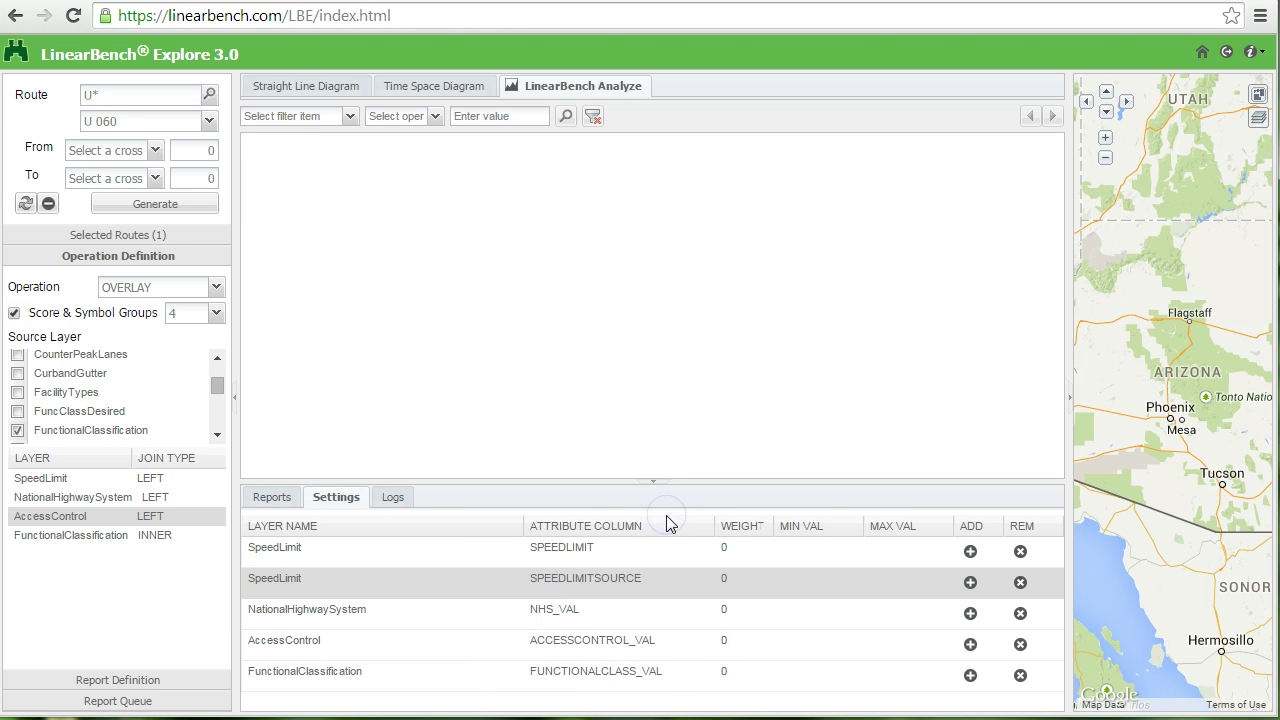
left_click(736, 550)
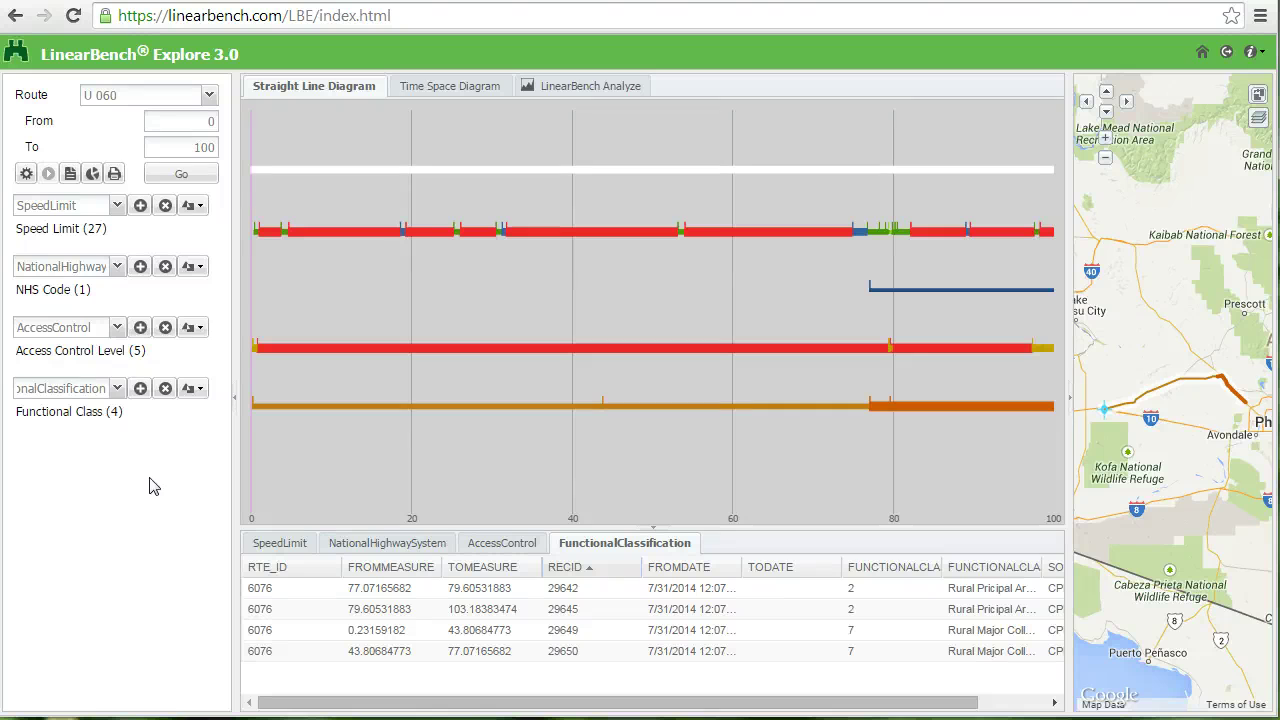
Step: Add a fifth layer to the straight line diagram showing the OVL_ADOT US 60 - 4 layer report
left_click(140, 388)
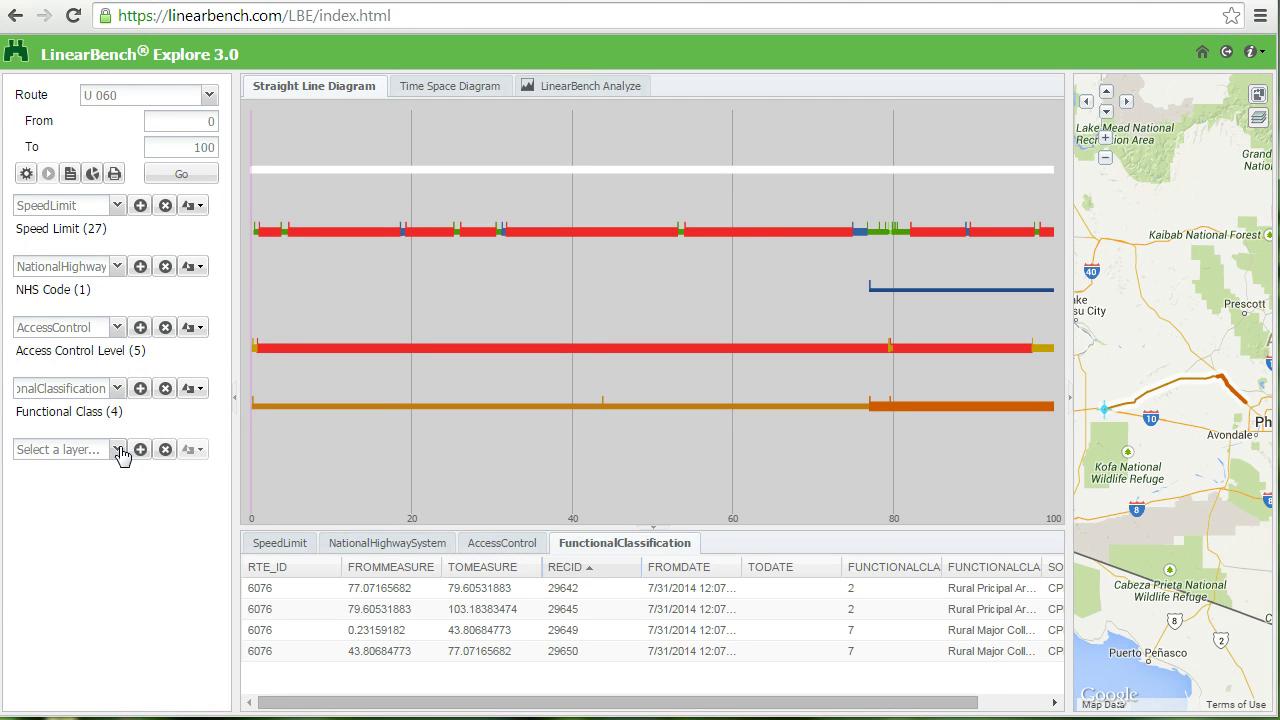
left_click(119, 449)
left_click_drag(198, 314, 200, 414)
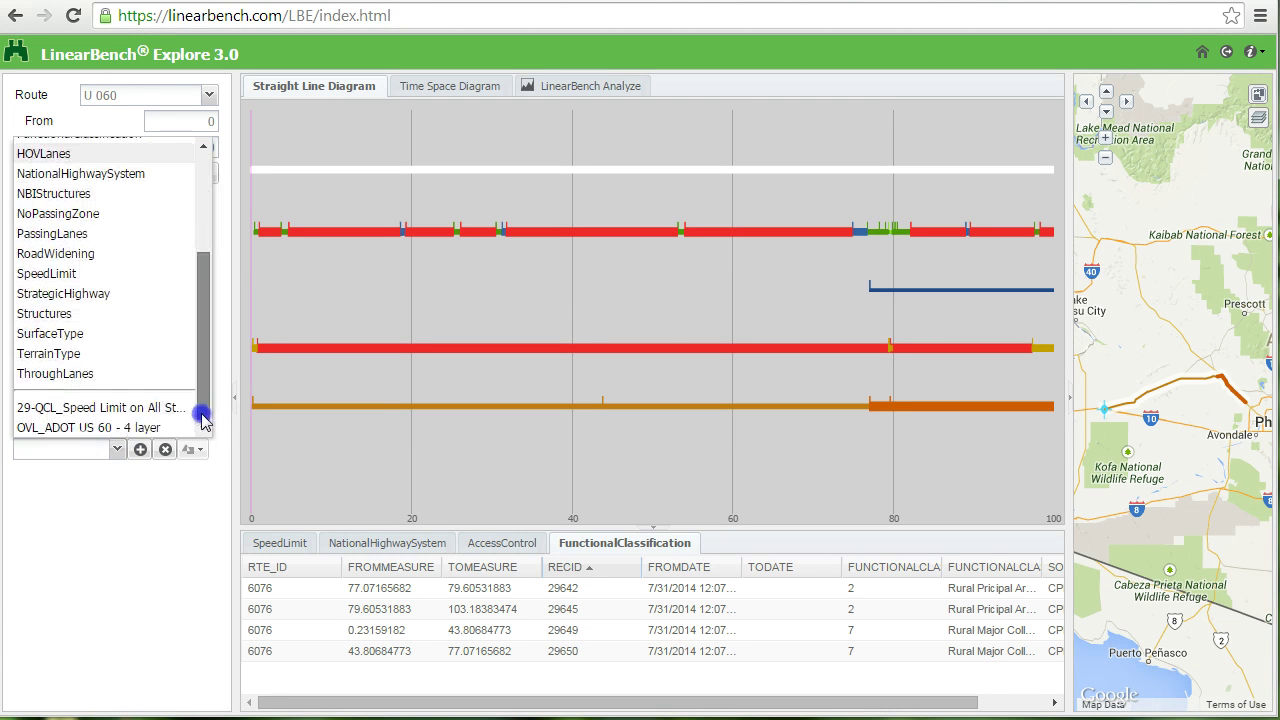
left_click(78, 430)
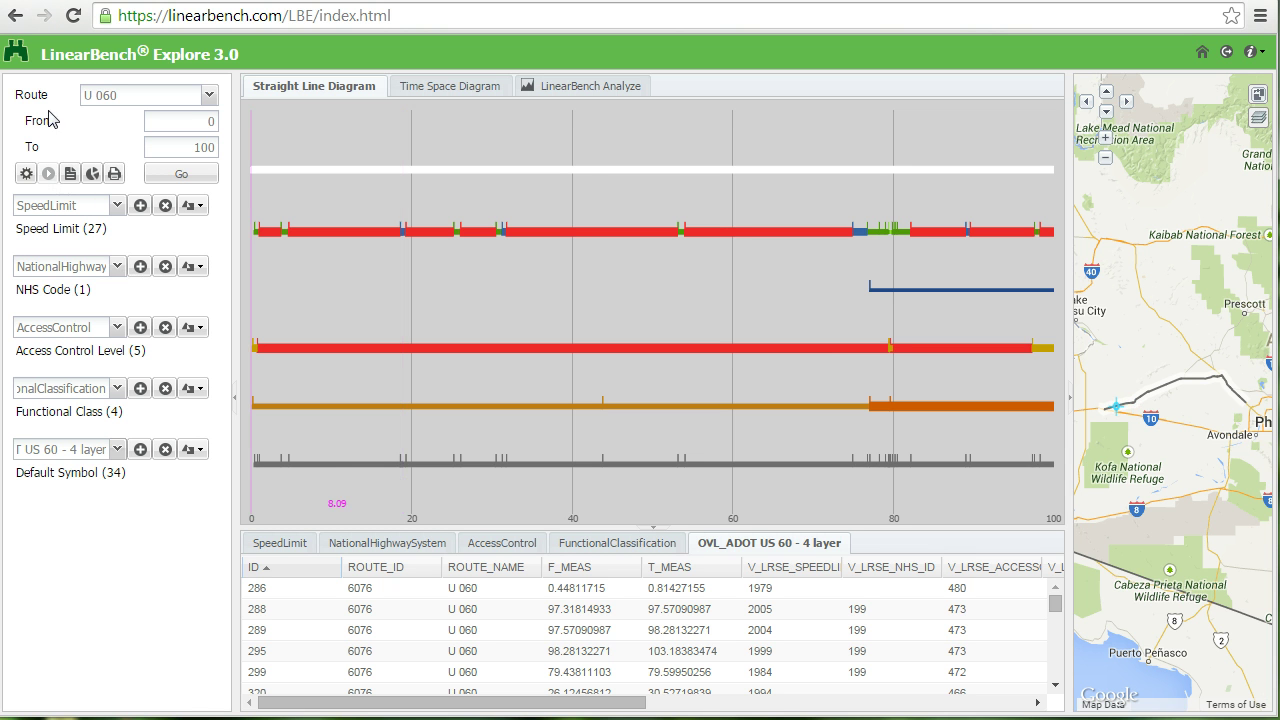
Step: Limit the U 060 diagram to measures from 70 to 85
double_click(210, 120)
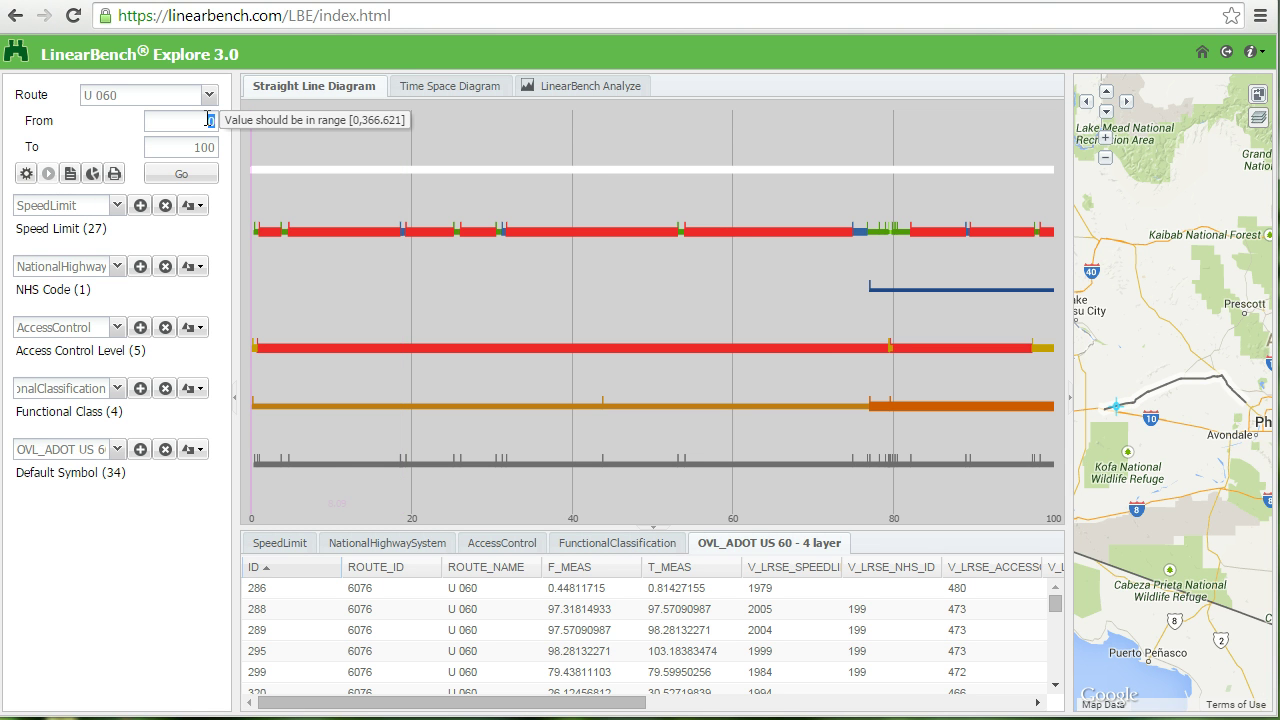
type("70")
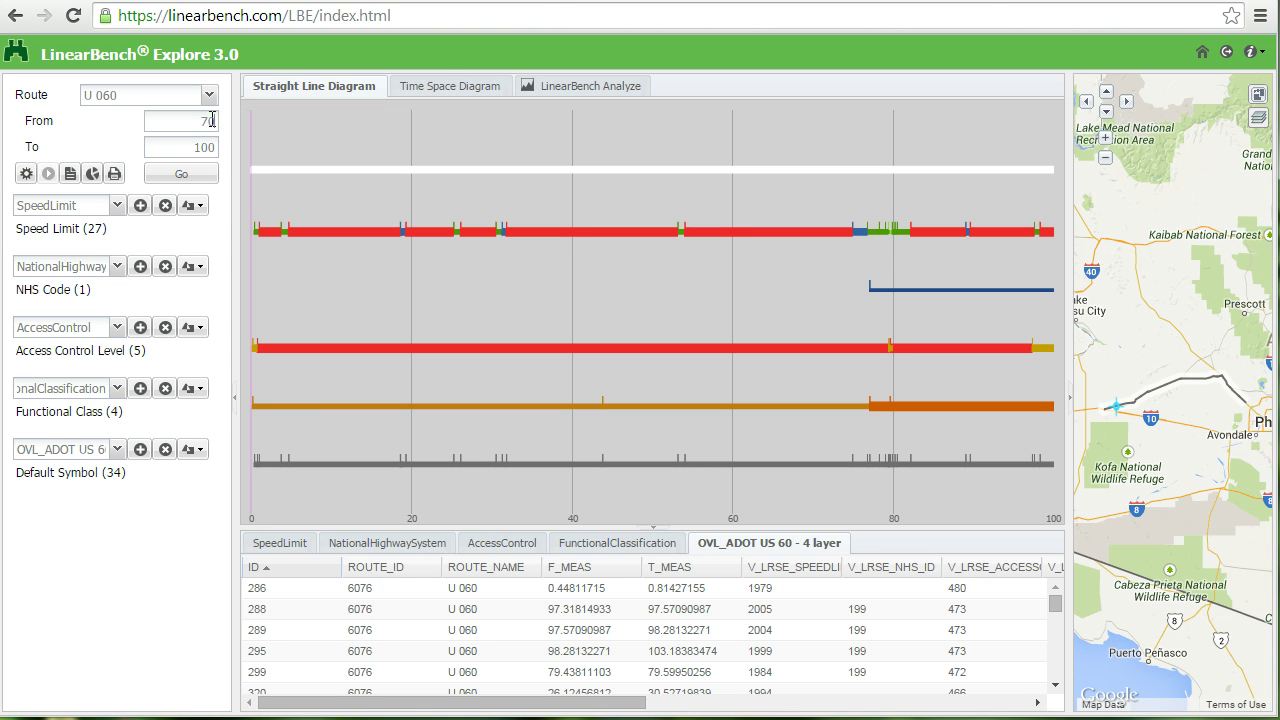
key("Tab")
type("85")
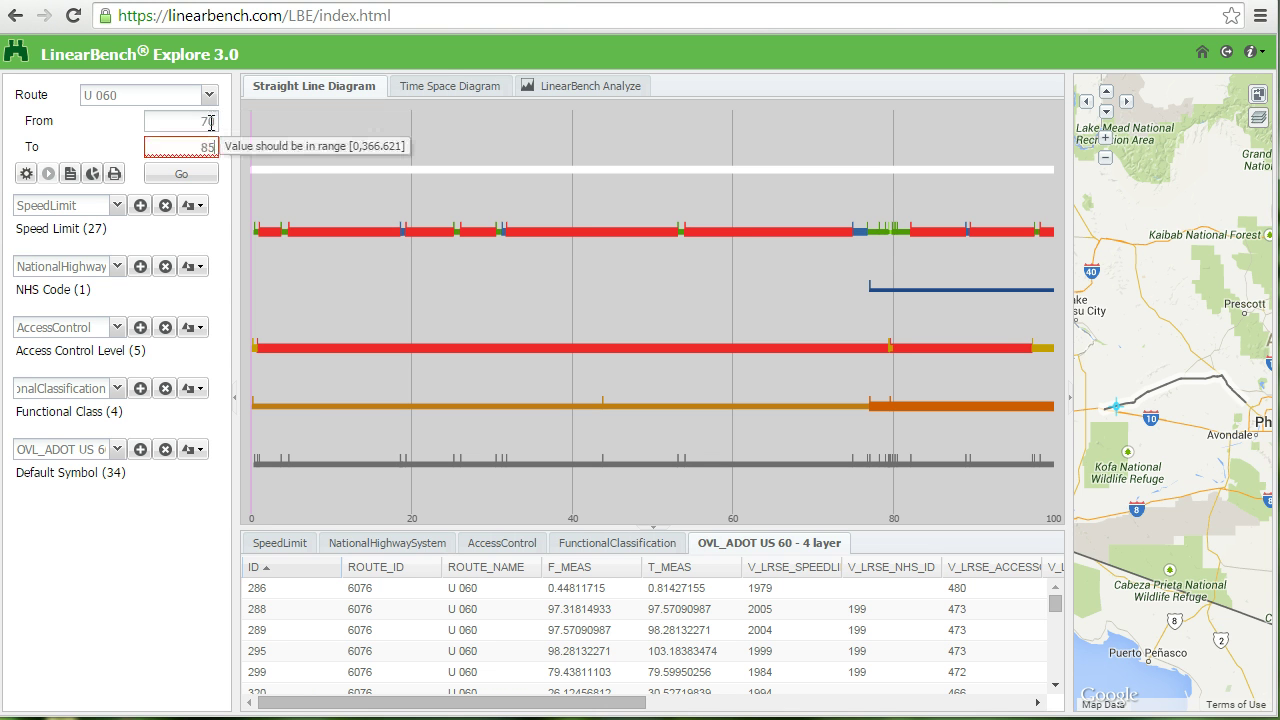
left_click(188, 173)
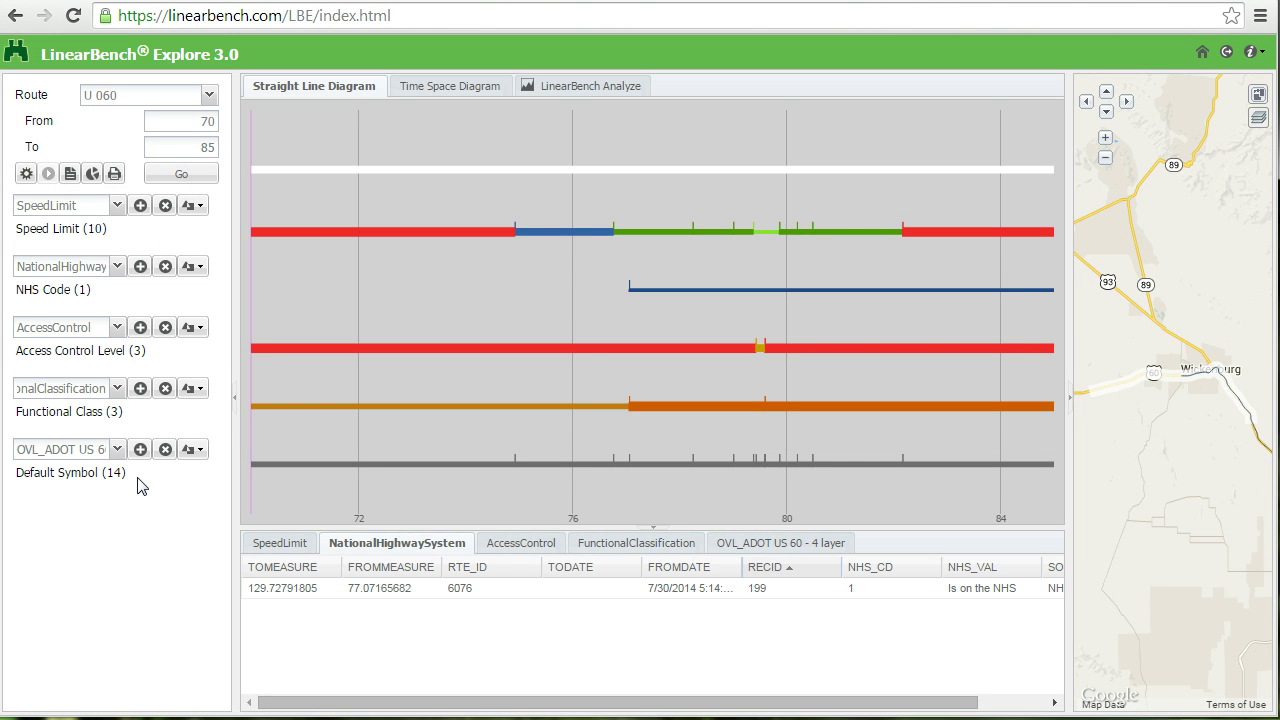
Step: Show the overlay report's records and highlight segments 326, 328 and 360 in turn on the diagram and map
left_click(735, 544)
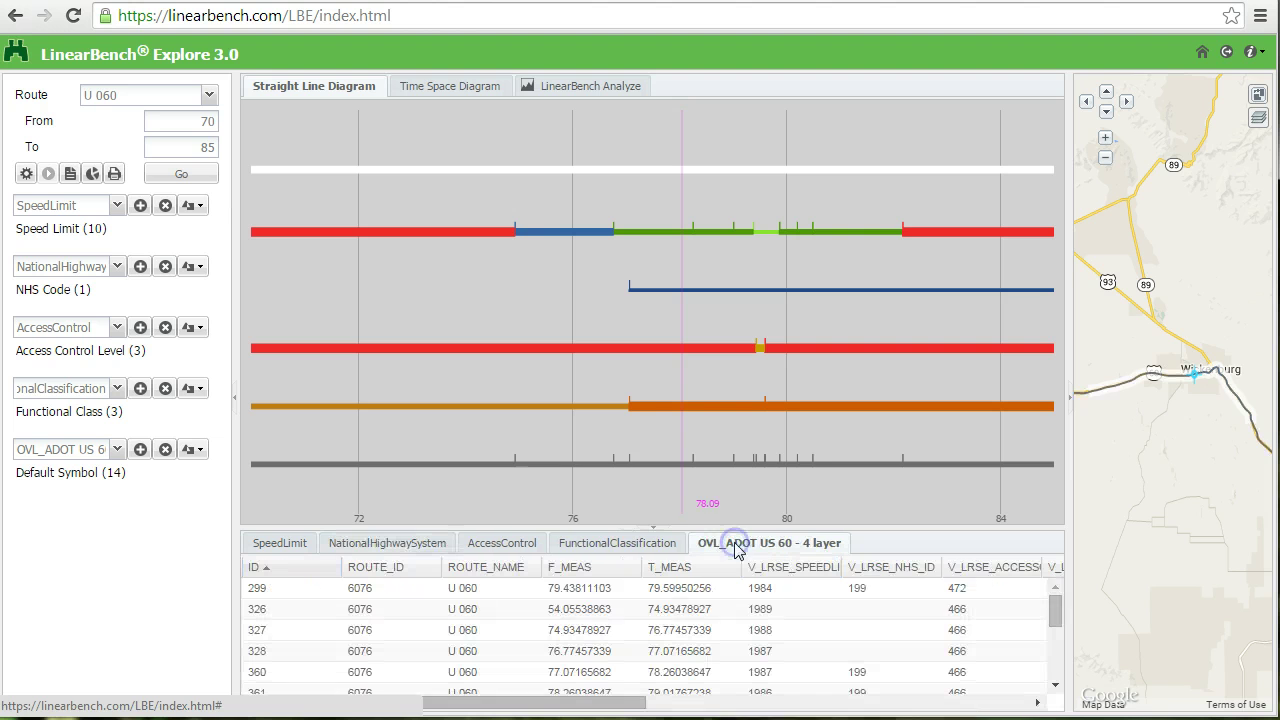
left_click(296, 610)
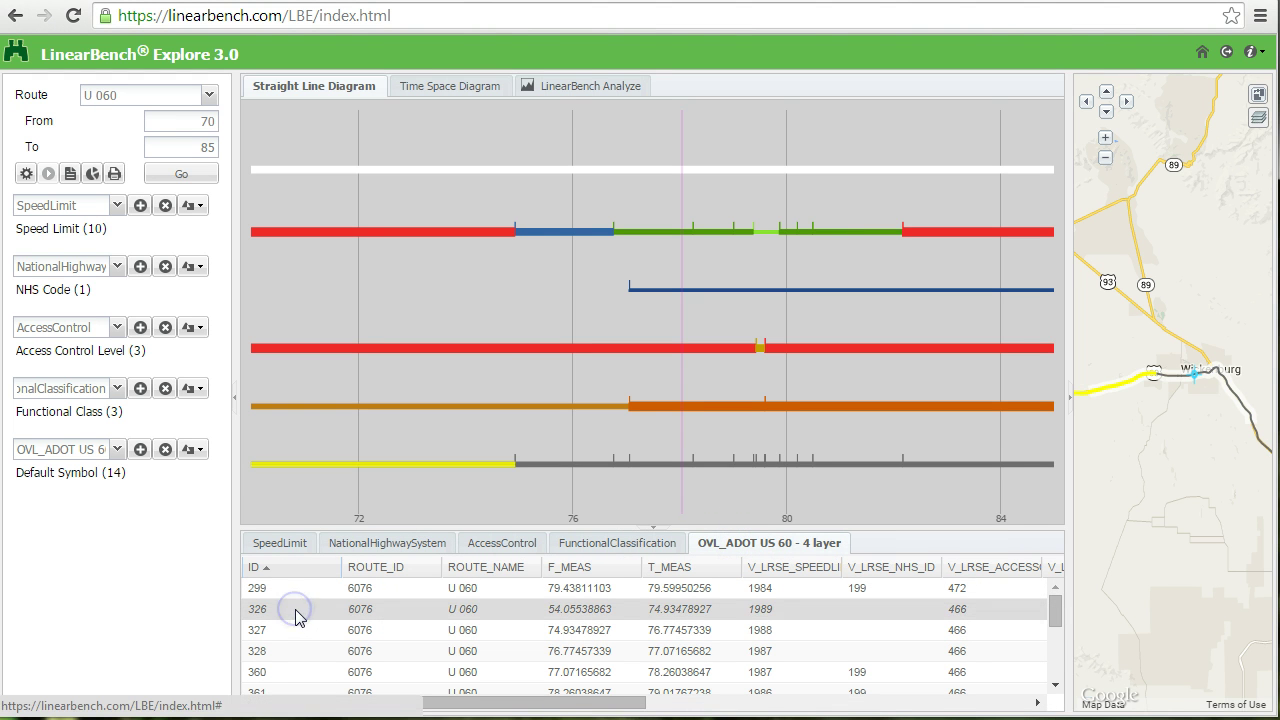
left_click(292, 650)
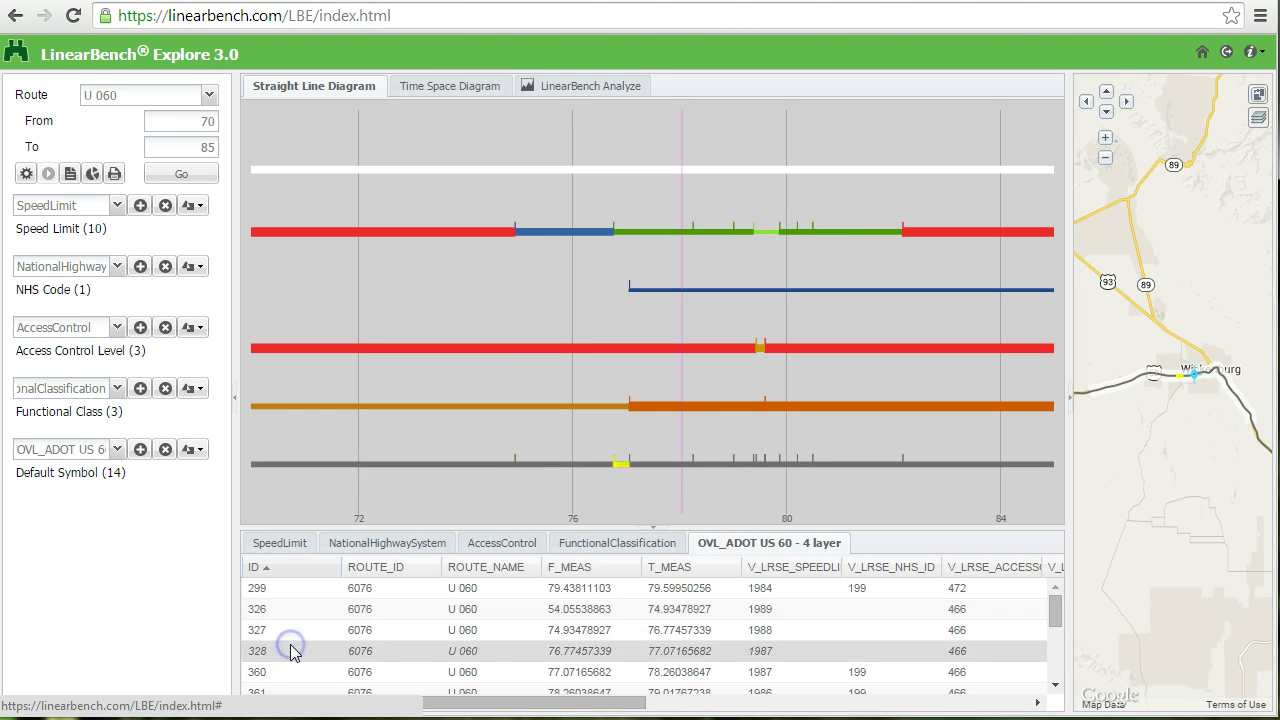
left_click(294, 674)
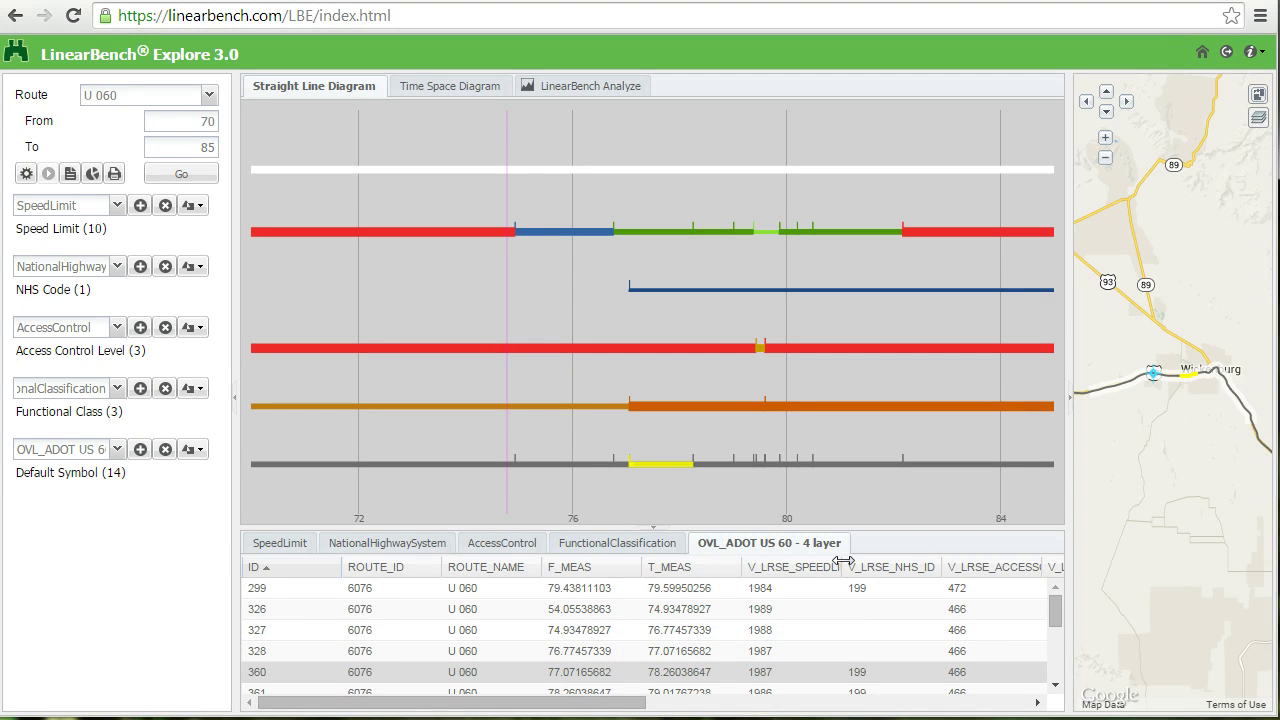
Step: Widen the speed limit and NHS ID columns of the overlay table and examine its remaining attribute columns
left_click_drag(842, 566, 865, 566)
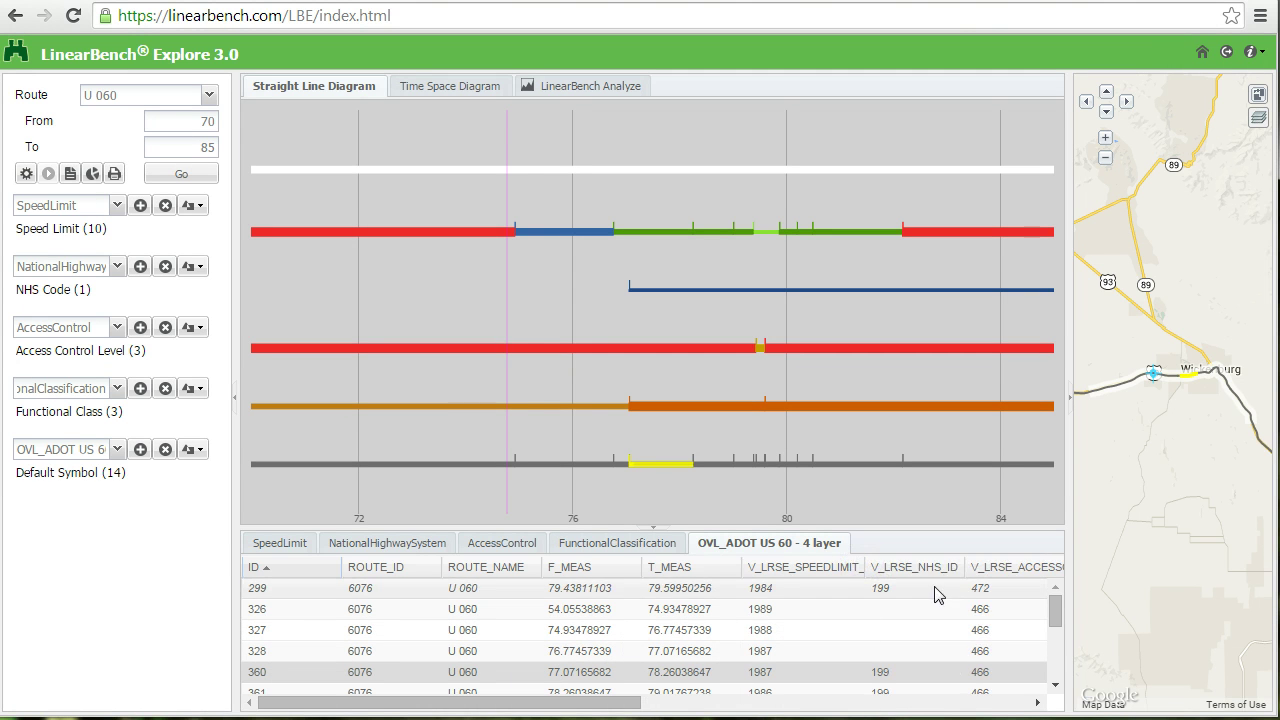
left_click_drag(965, 566, 985, 567)
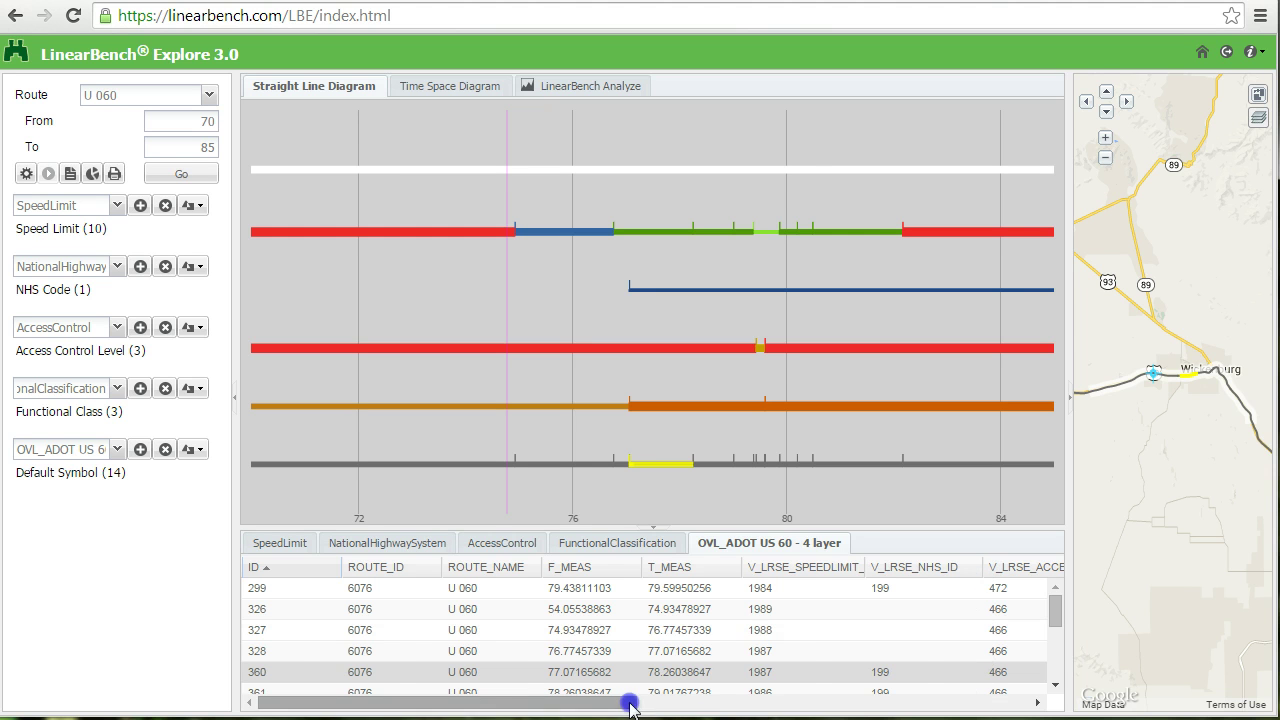
mouse_move(629, 697)
left_mouse_down()
mouse_move(712, 700)
mouse_move(695, 699)
left_mouse_up()
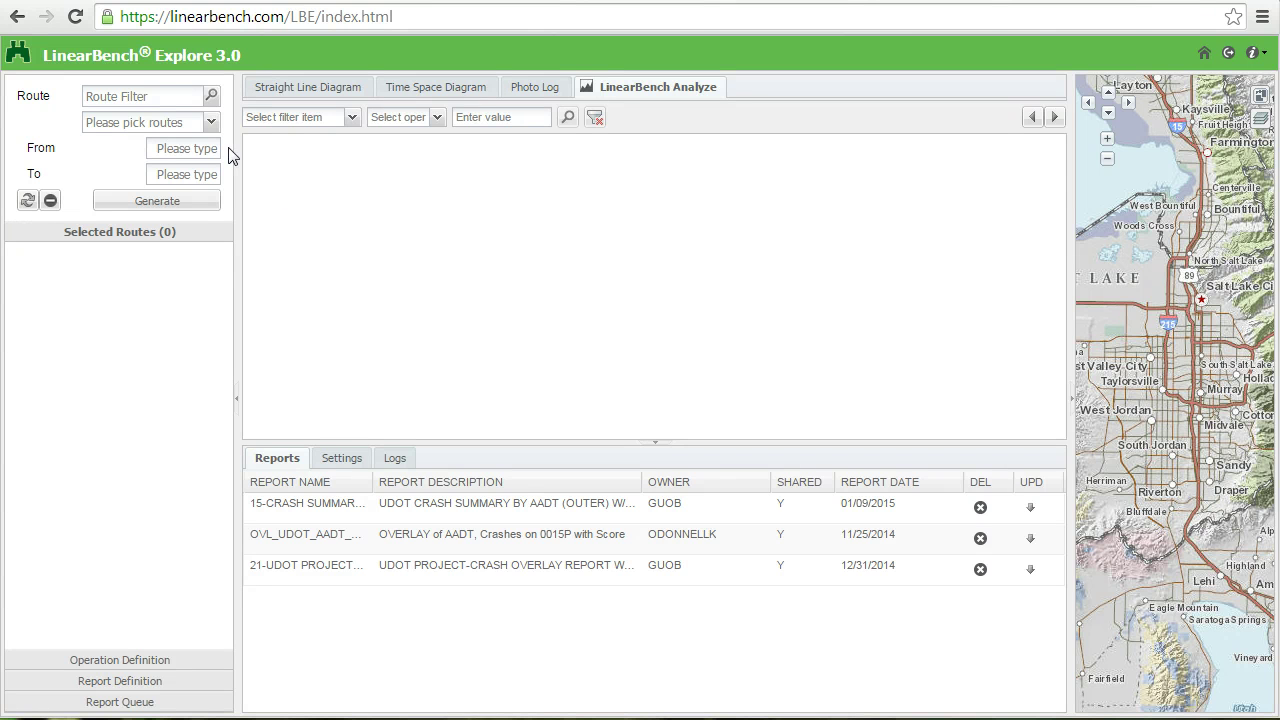
Step: Select routes 0015P, 0070P and 0080P for the UDOT analysis
left_click(211, 121)
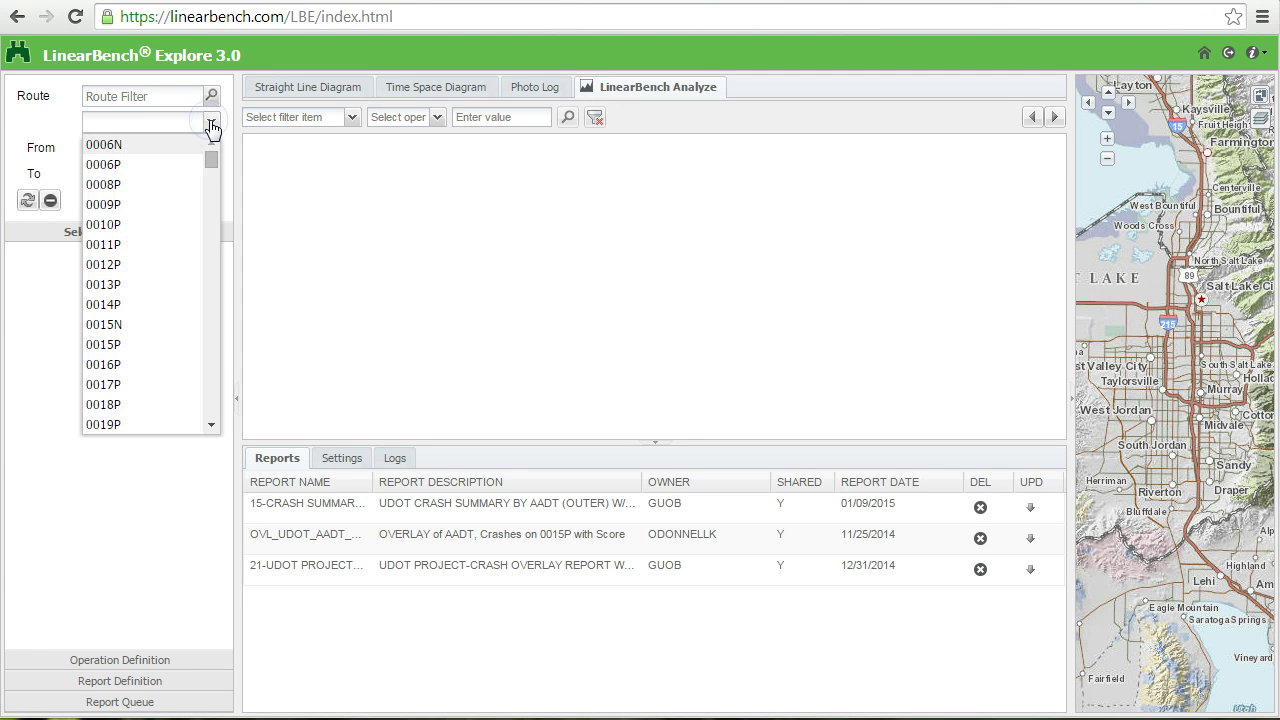
left_click(115, 344)
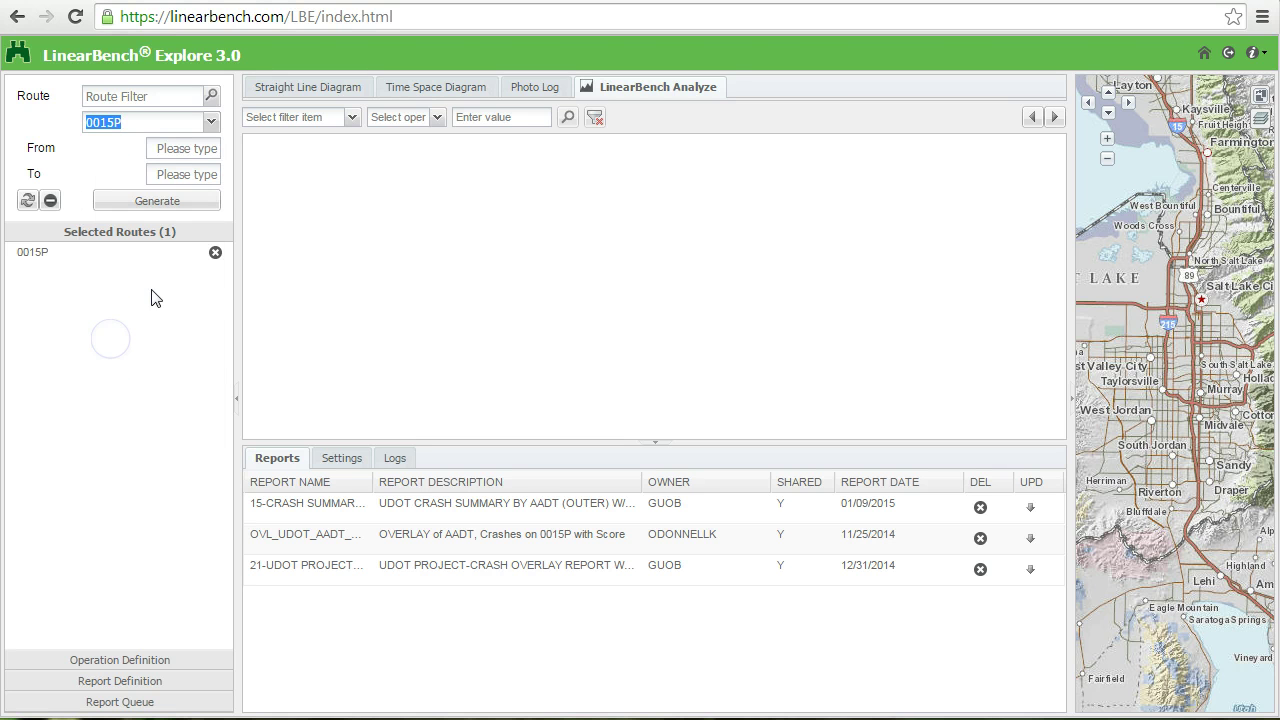
left_click(211, 120)
scroll(160, 205, "down", 3)
scroll(148, 230, "down", 15)
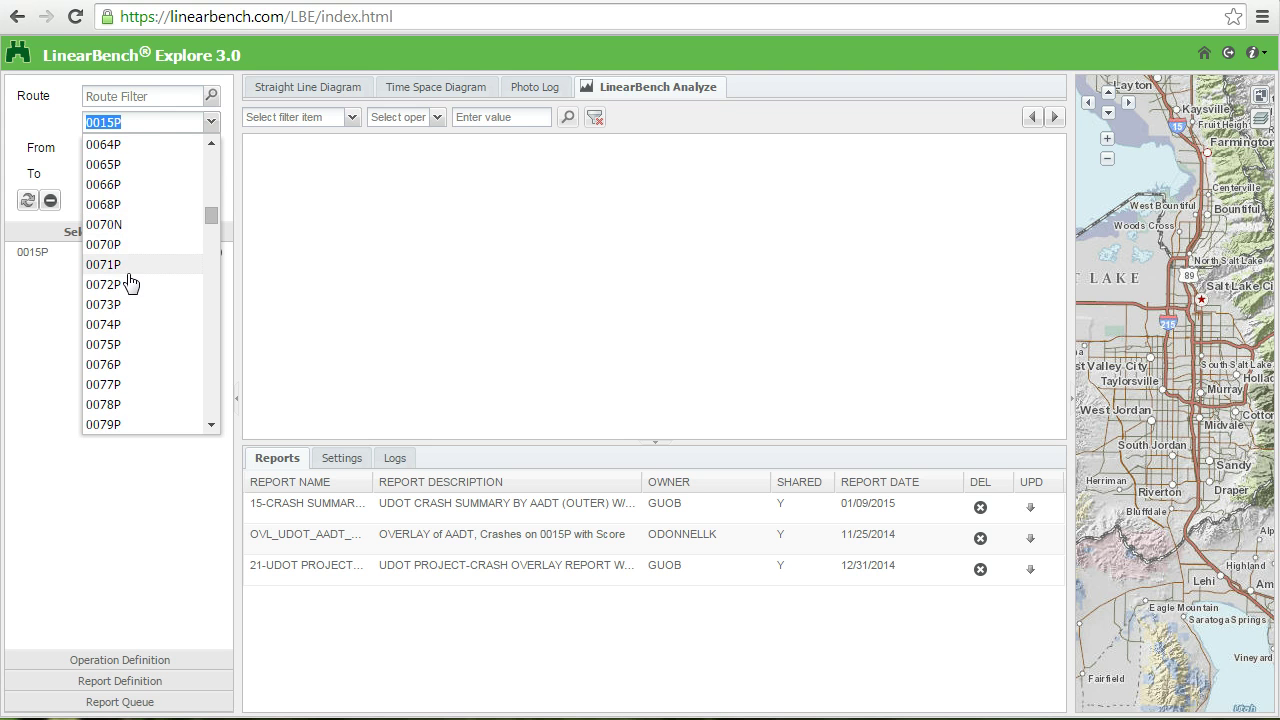
left_click(124, 244)
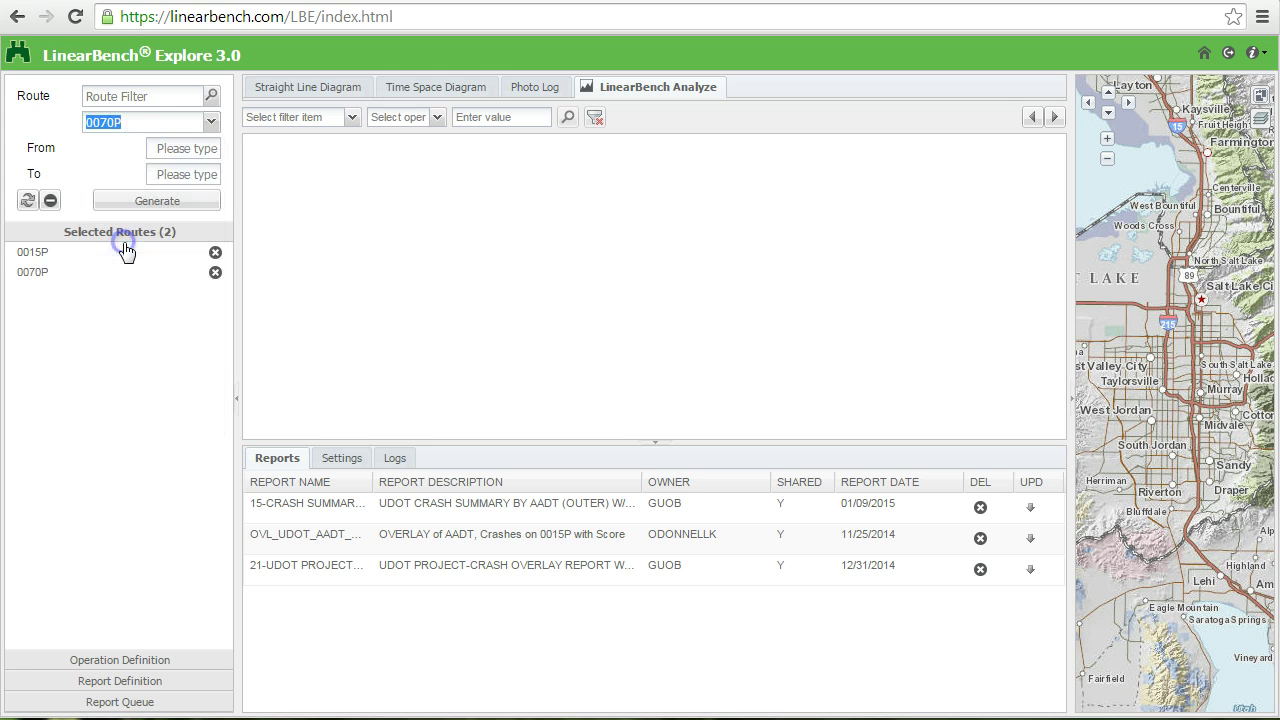
left_click(211, 121)
scroll(115, 300, "down", 5)
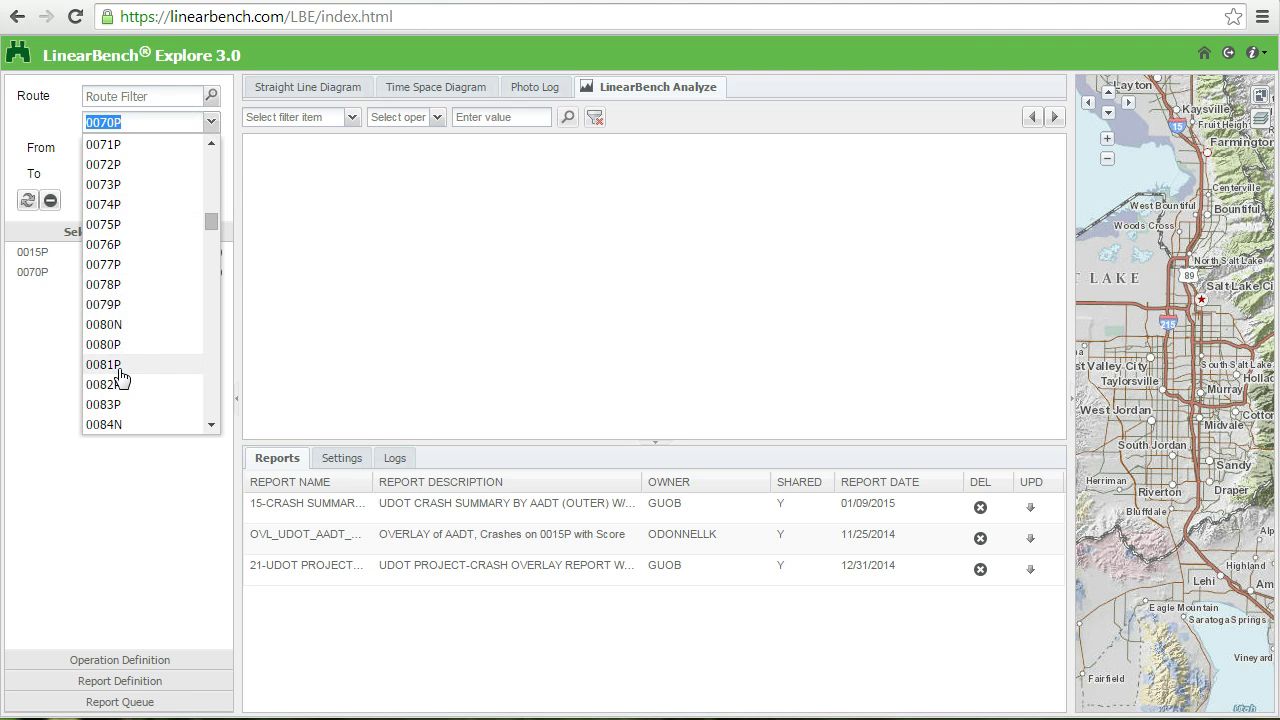
left_click(123, 344)
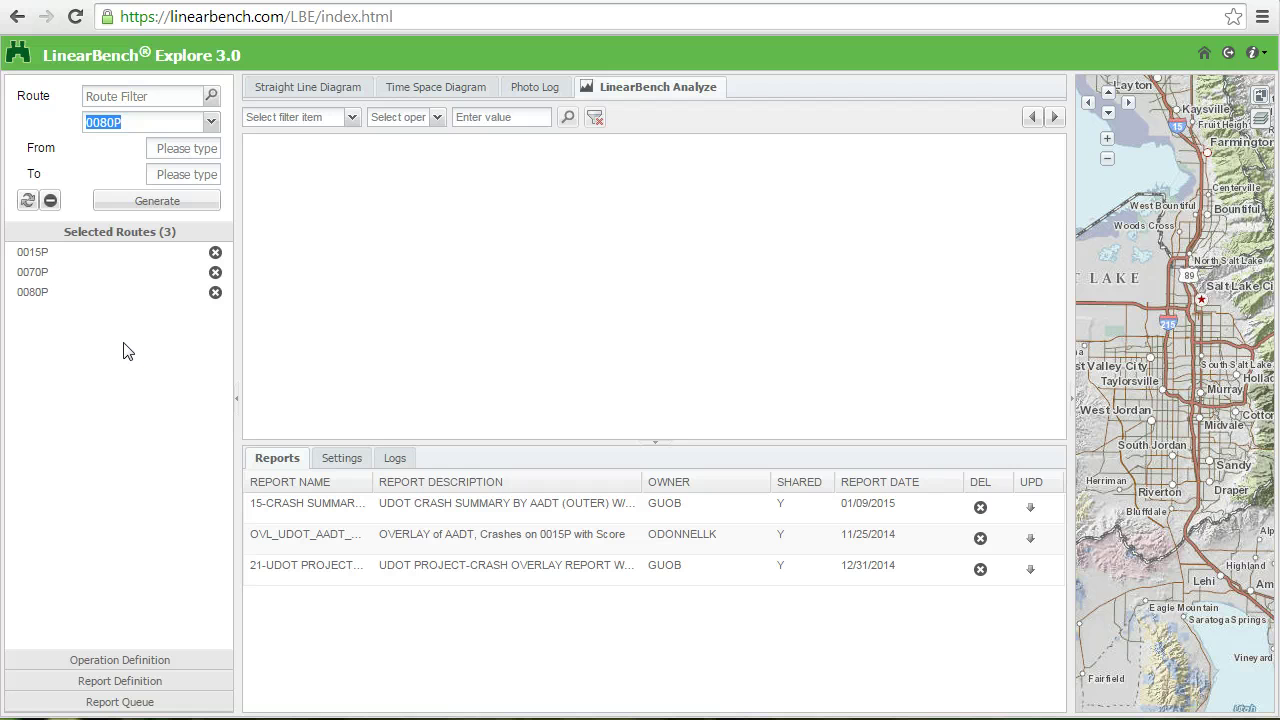
Step: Define a SUMMARIZE operation that uses the AADT layer as its reference
left_click(125, 660)
left_click(218, 284)
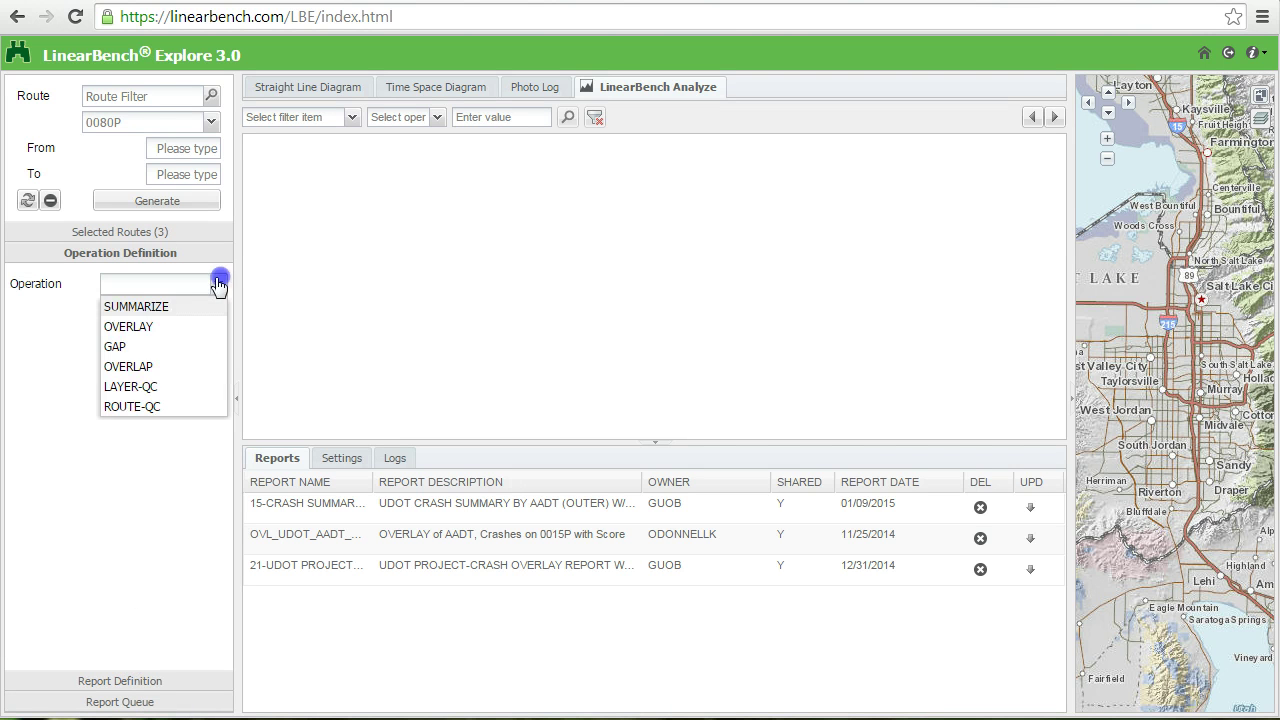
left_click(167, 302)
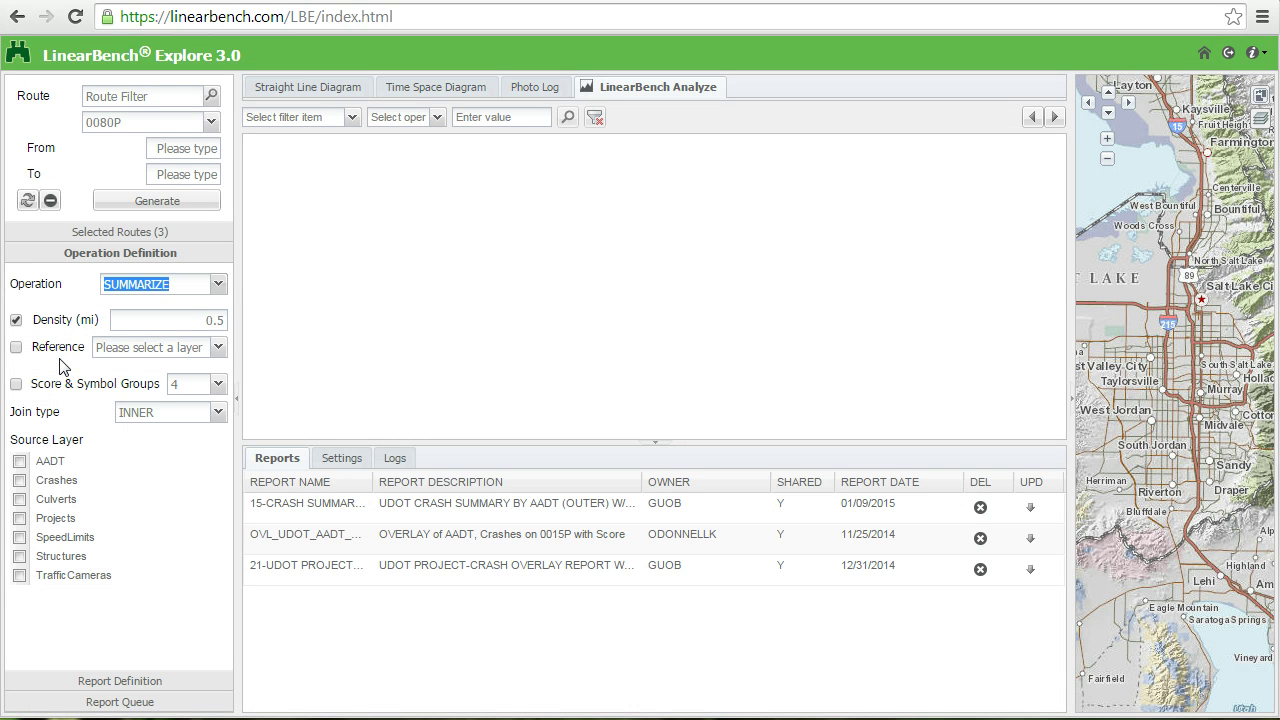
left_click(16, 347)
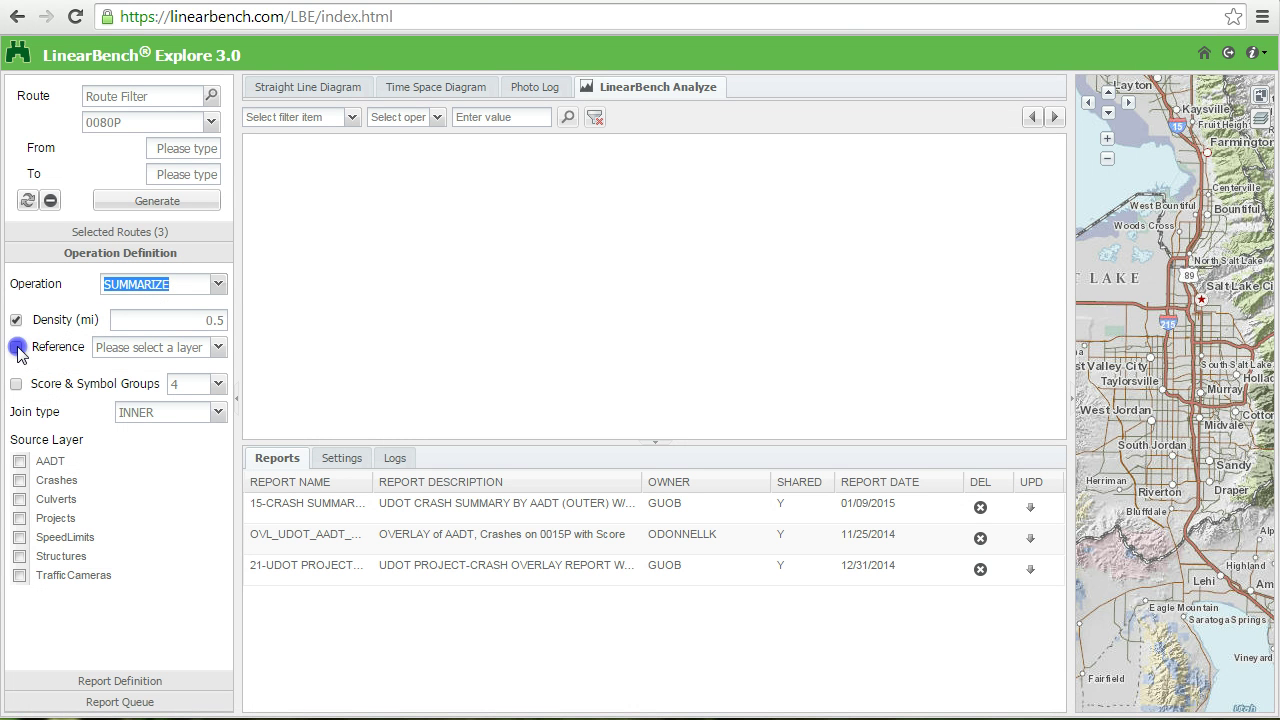
left_click(216, 347)
left_click(115, 364)
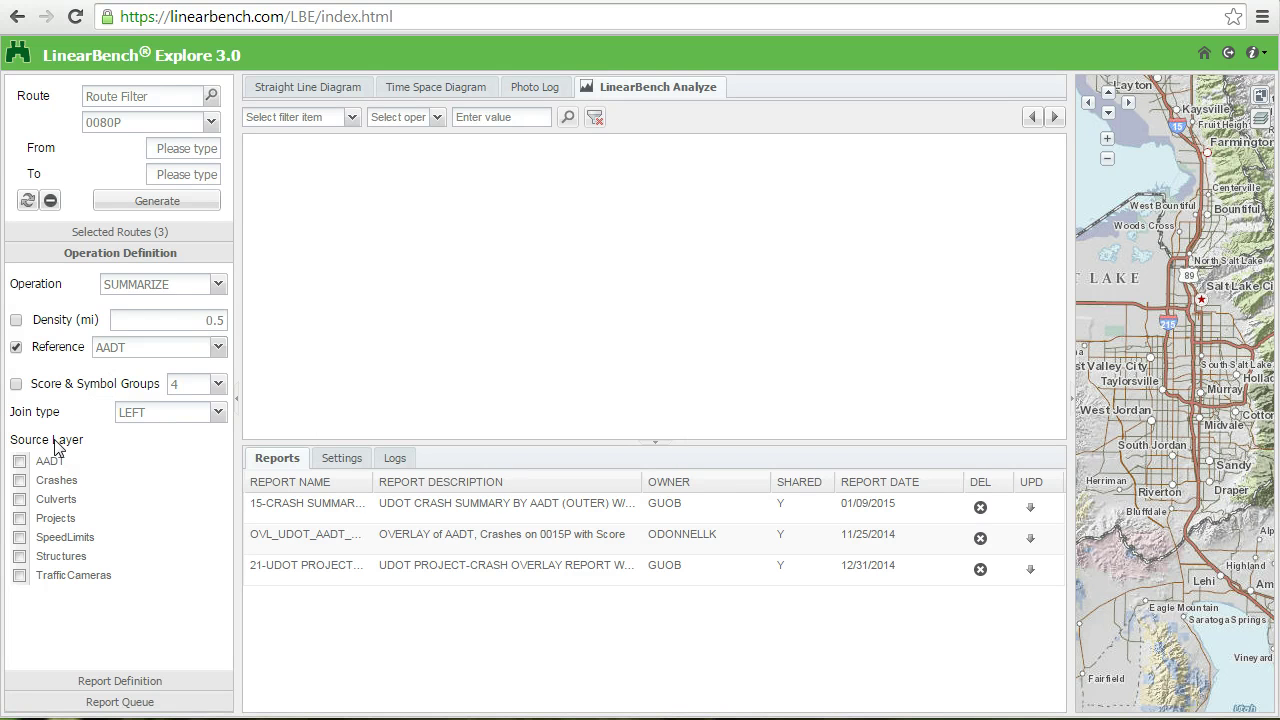
Step: Include Crashes as the source layer with the attributes CRASH_SEVERITY_ID and NUMBER_VEHICLES_INVOLVED
left_click(20, 481)
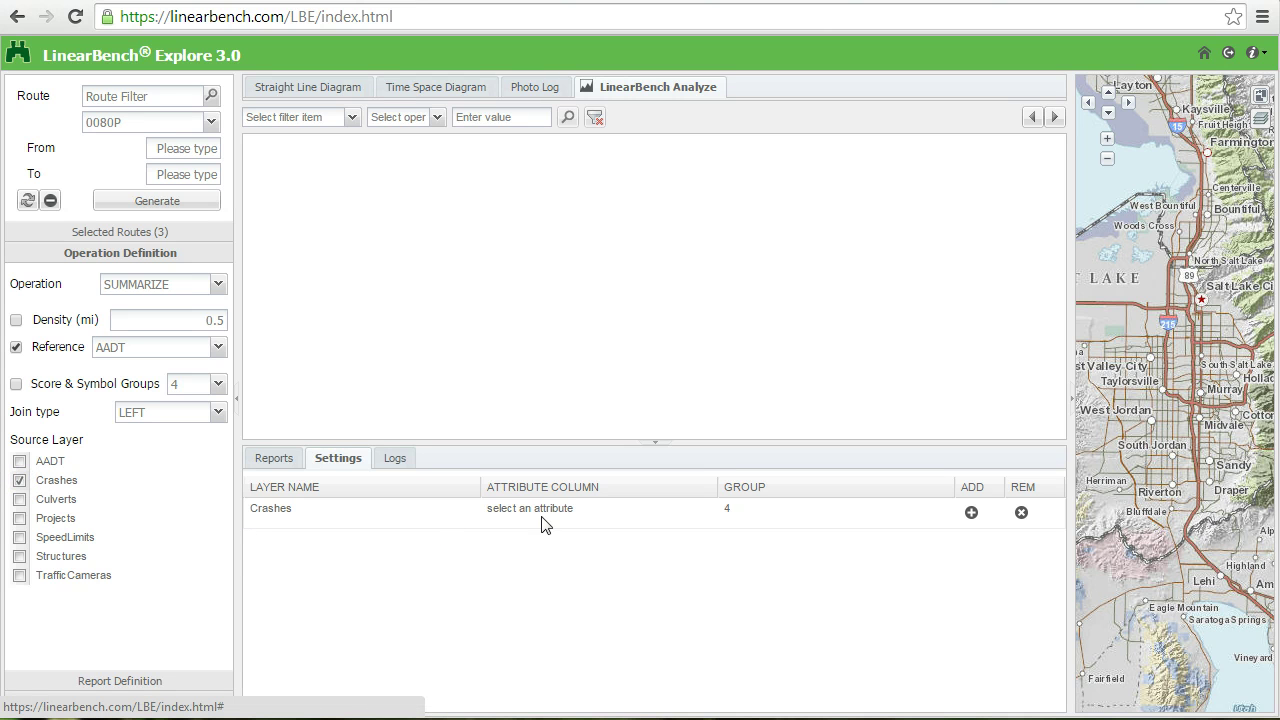
left_click(566, 510)
left_click(707, 510)
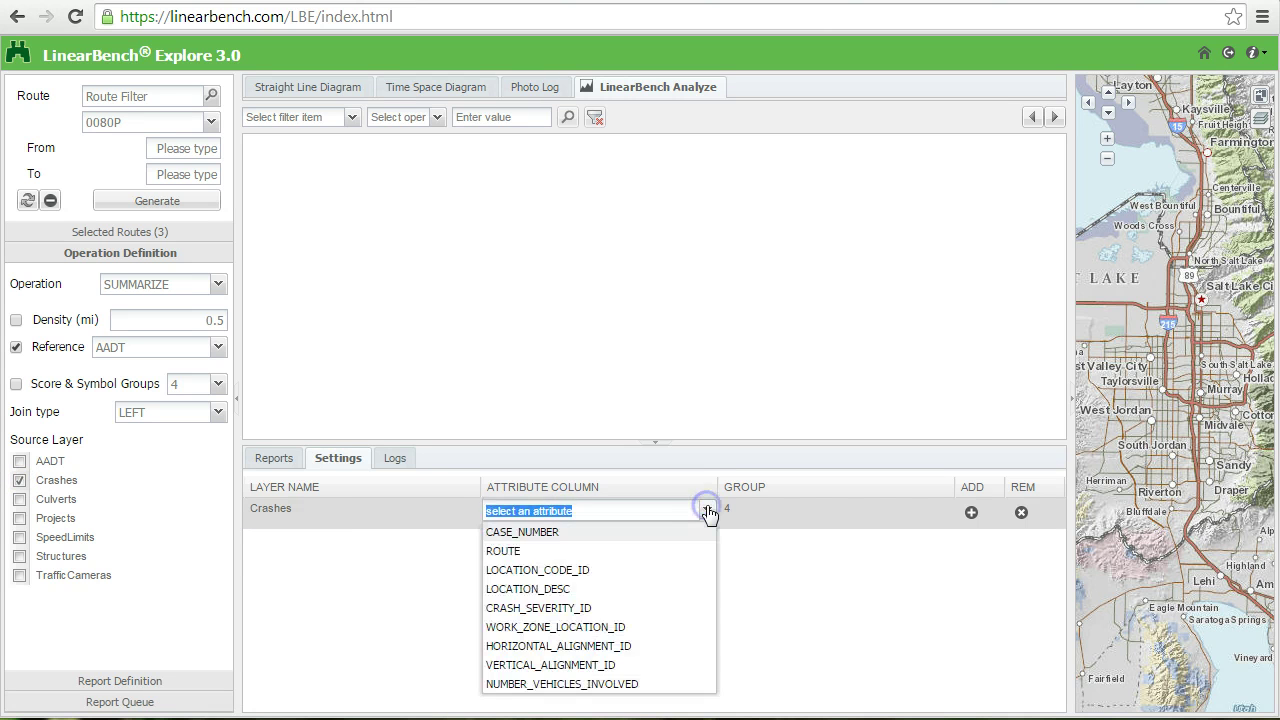
left_click(592, 607)
left_click(971, 512)
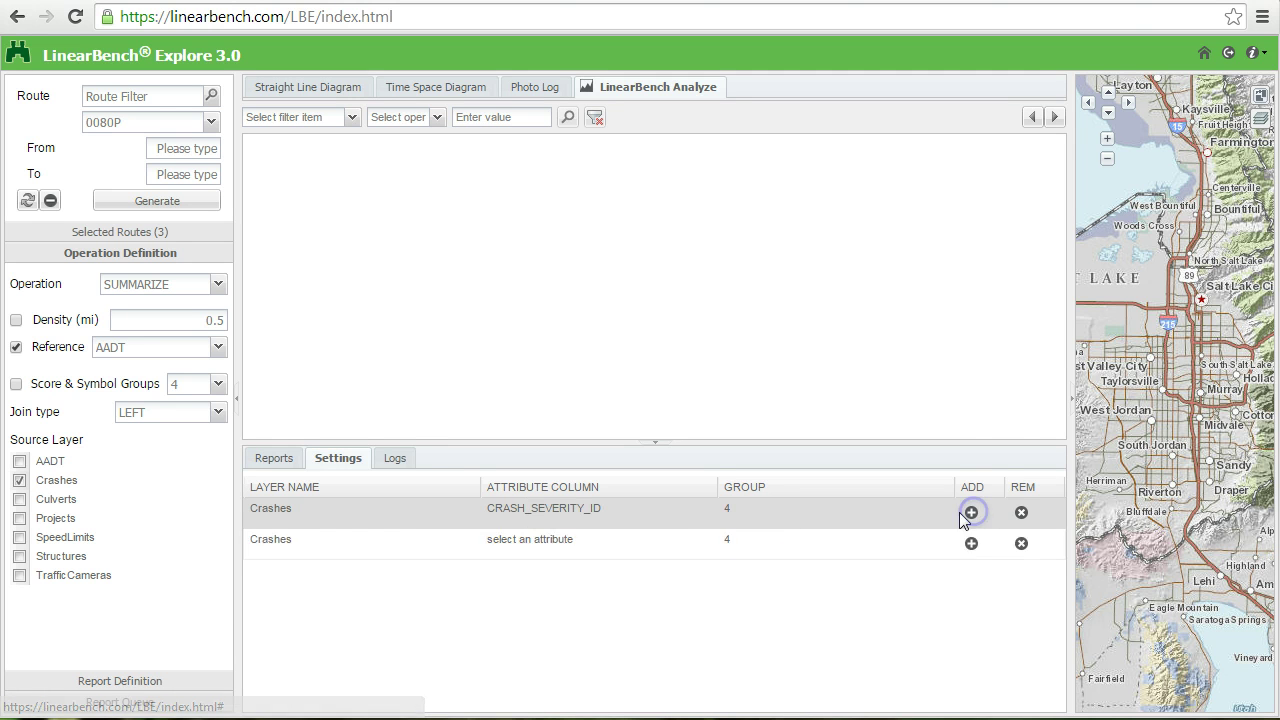
left_click(625, 545)
left_click(707, 543)
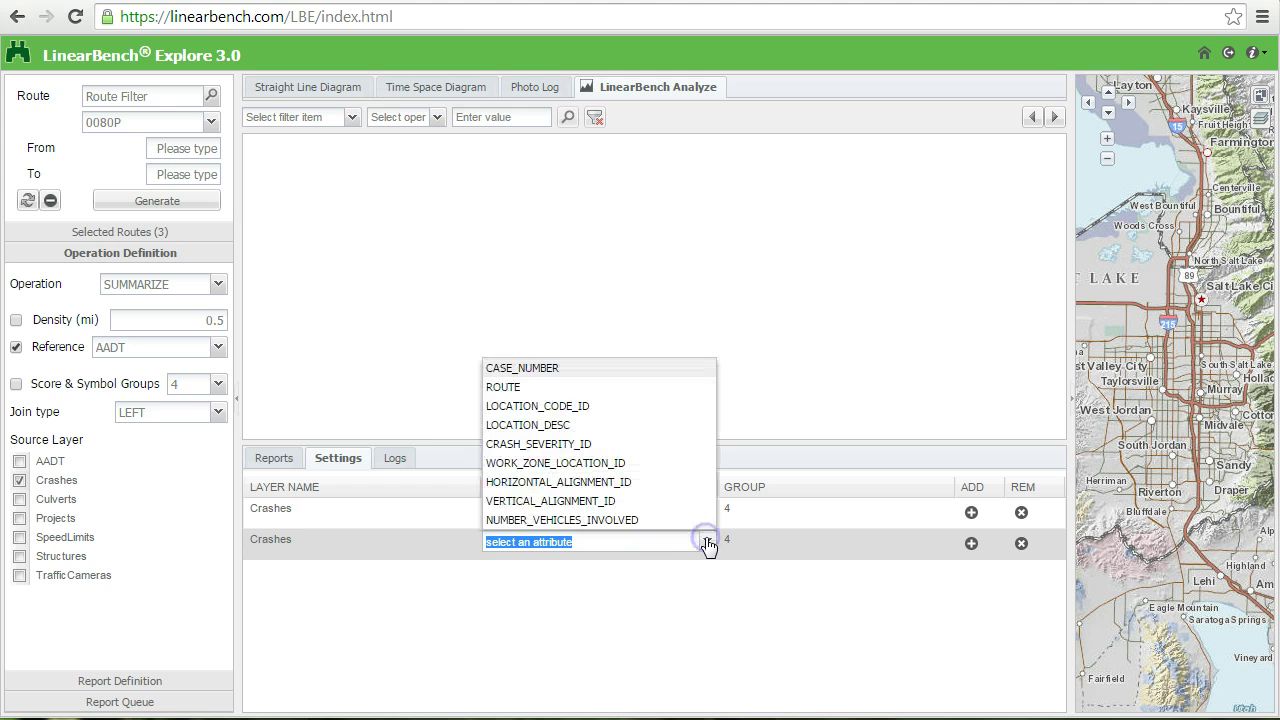
left_click(634, 520)
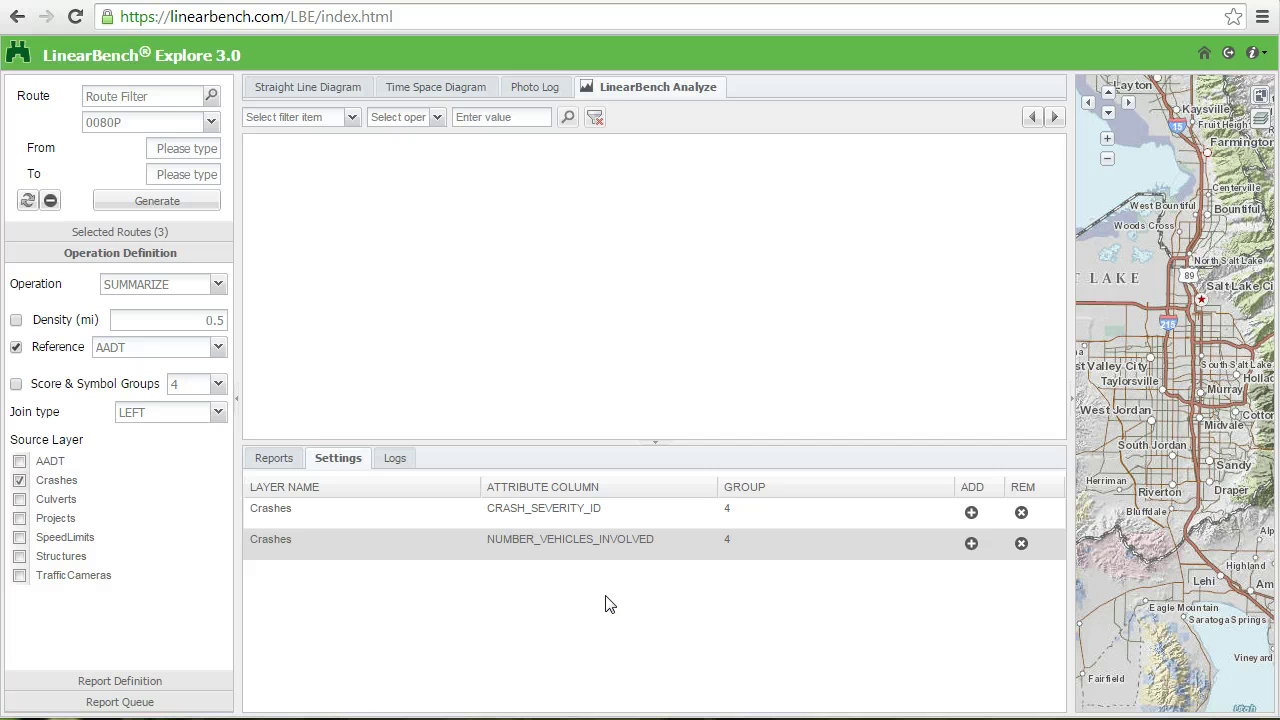
Step: Set the group value to 3 for both Crashes attributes
left_click(775, 515)
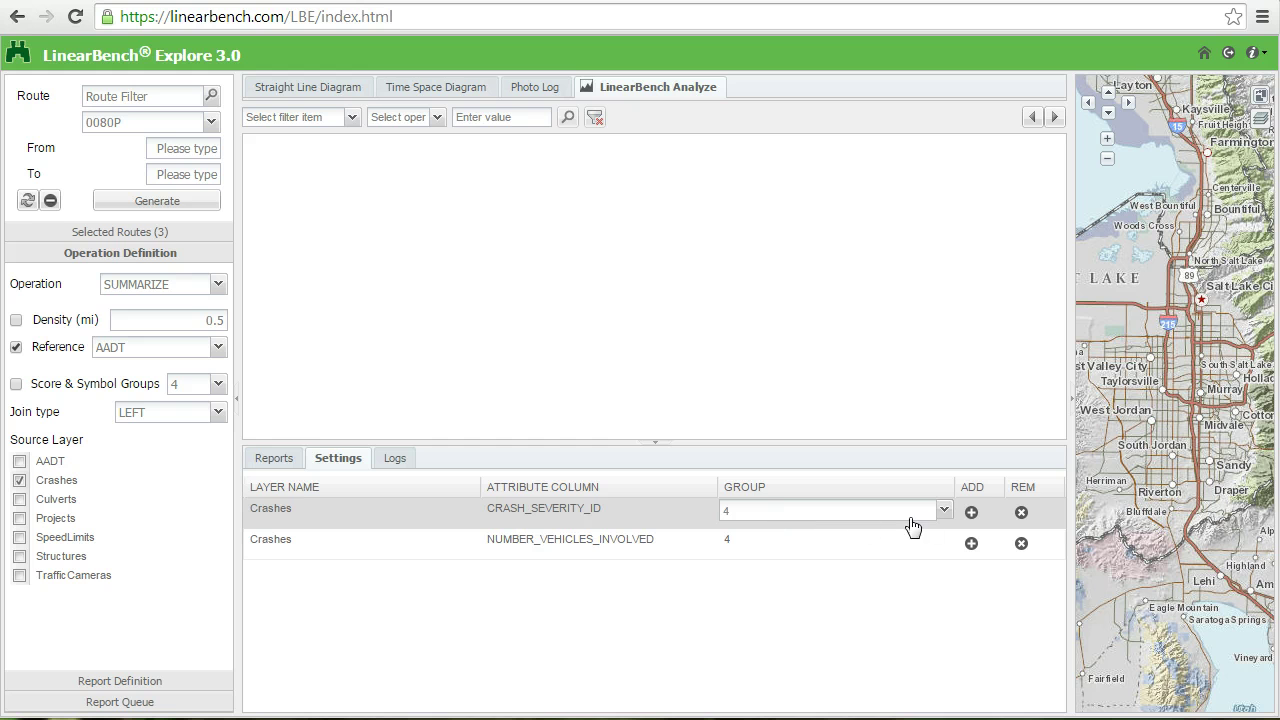
left_click(943, 512)
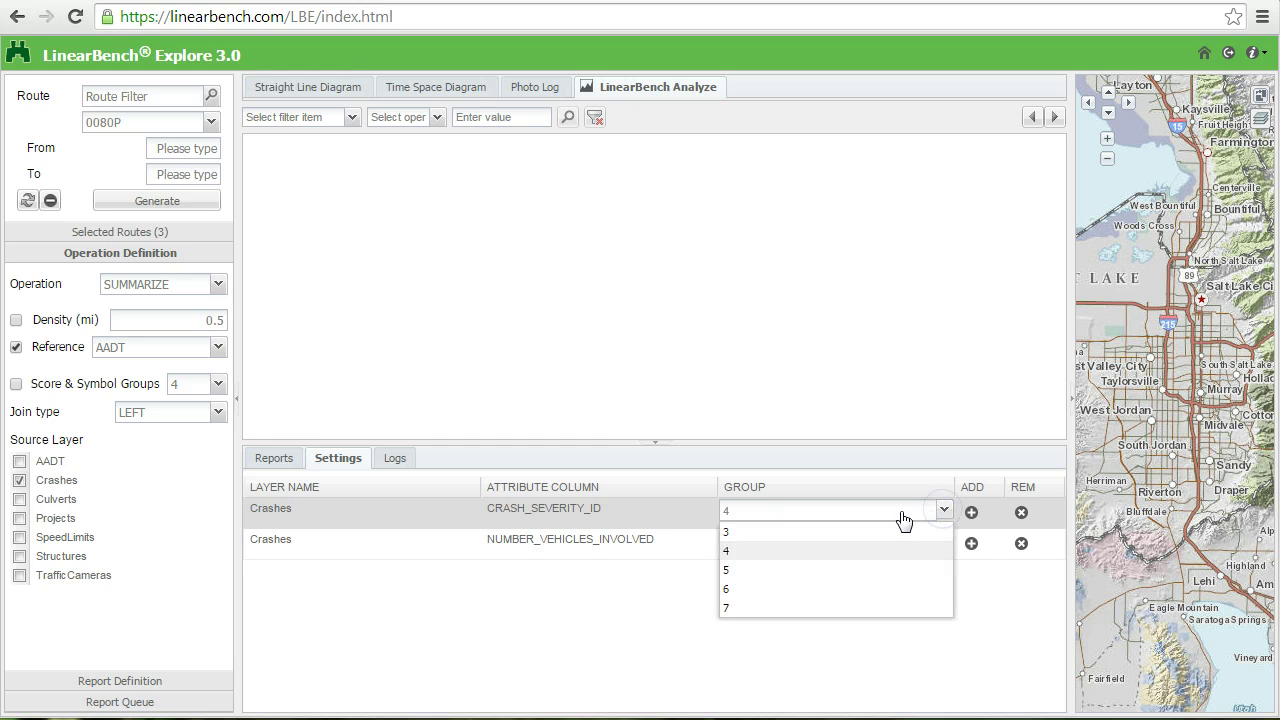
left_click(862, 530)
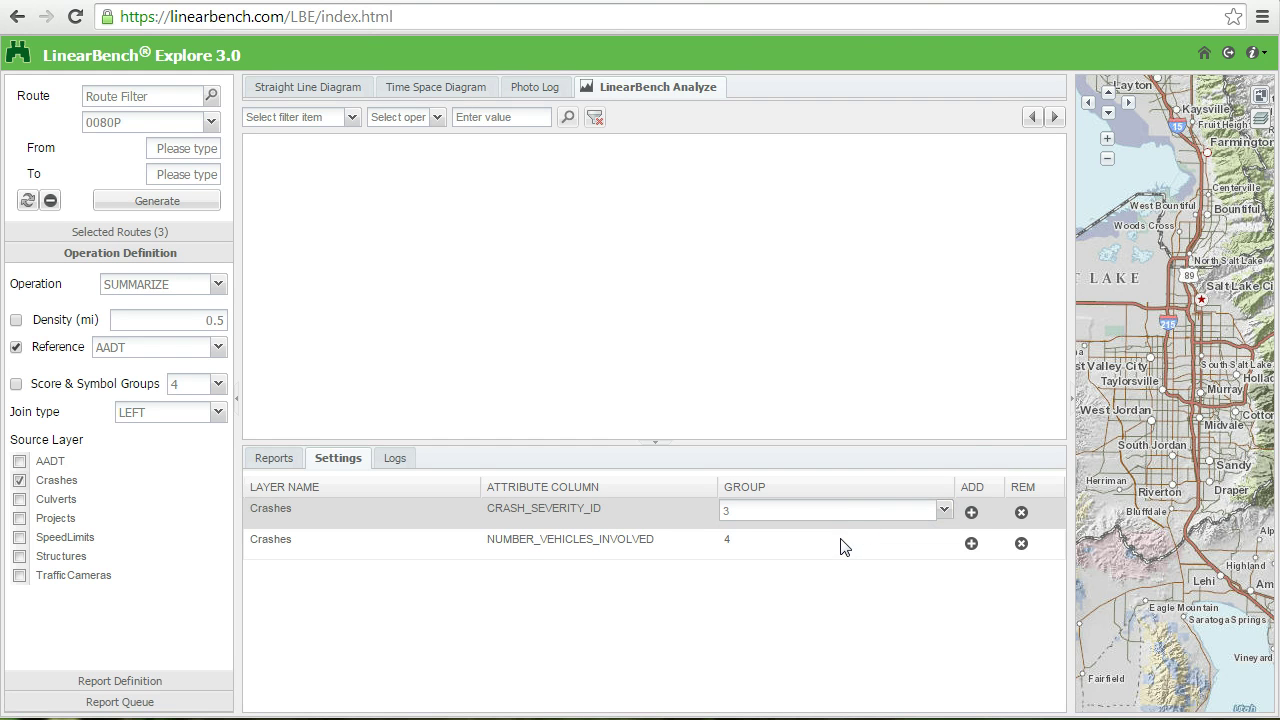
left_click(841, 541)
left_click(940, 543)
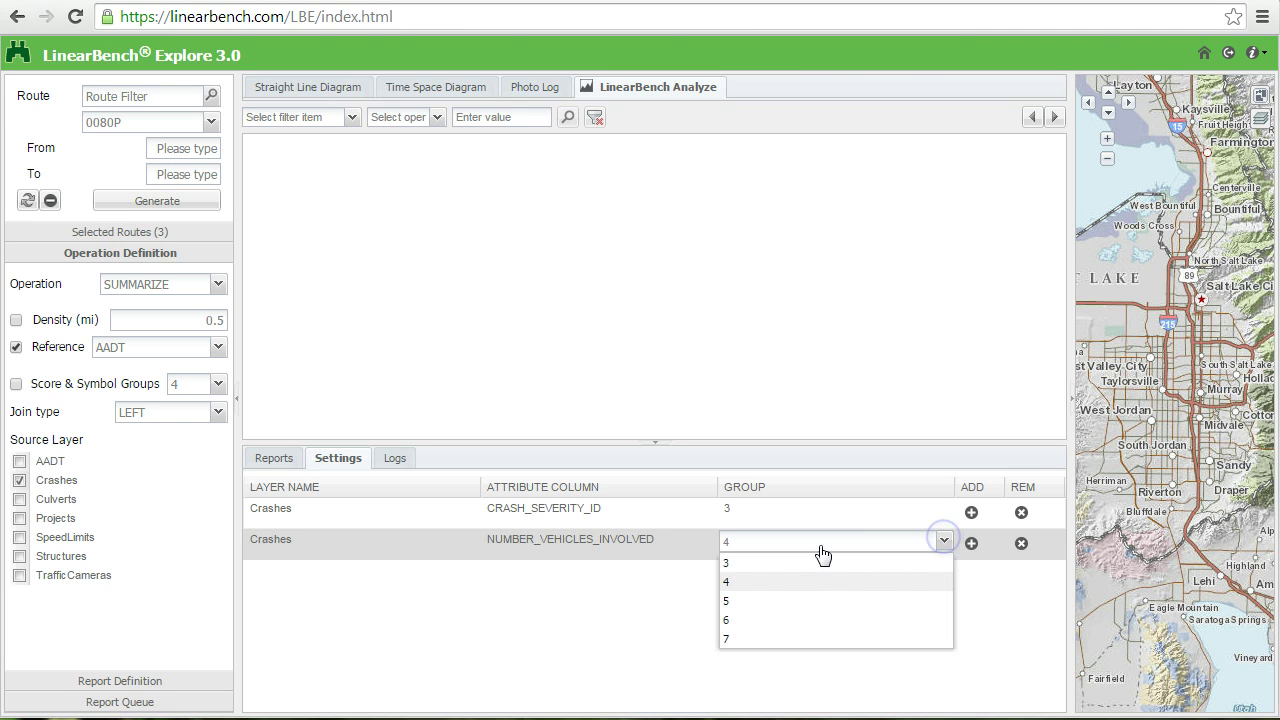
left_click(801, 562)
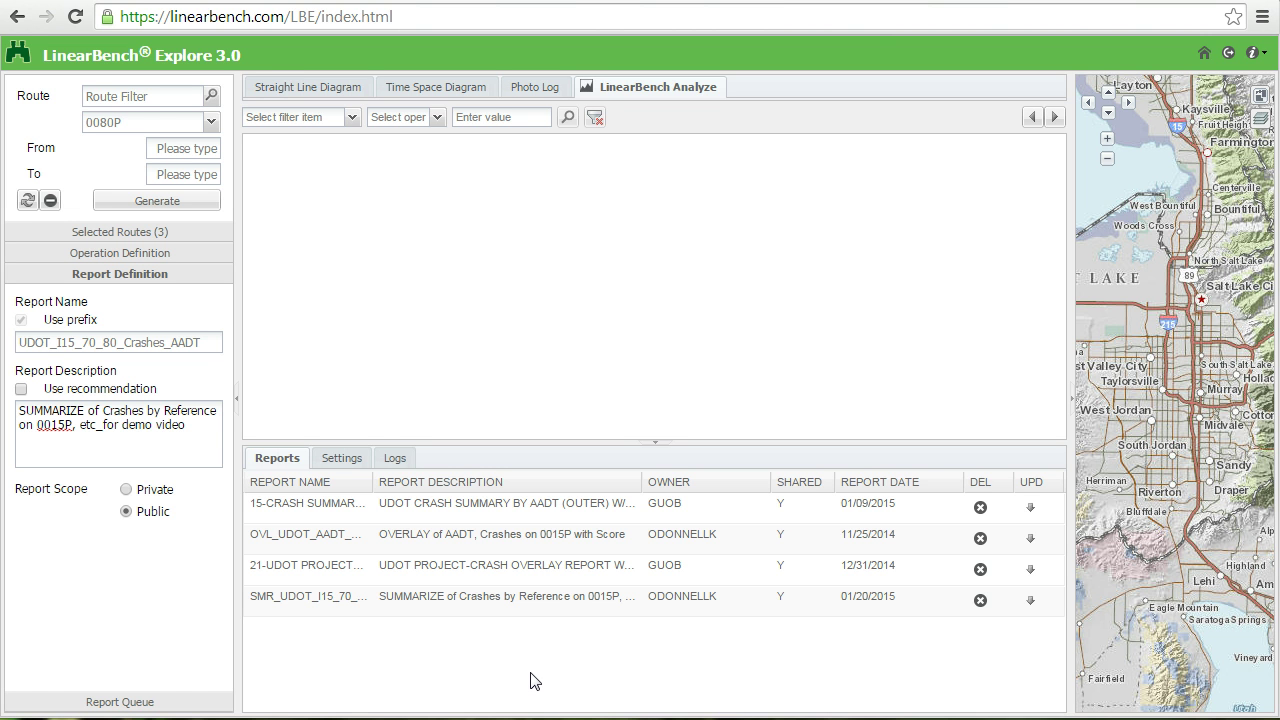
Step: Open the results of the SMR_UDOT_I15_70_80_Crashes_AADT summary report
double_click(463, 596)
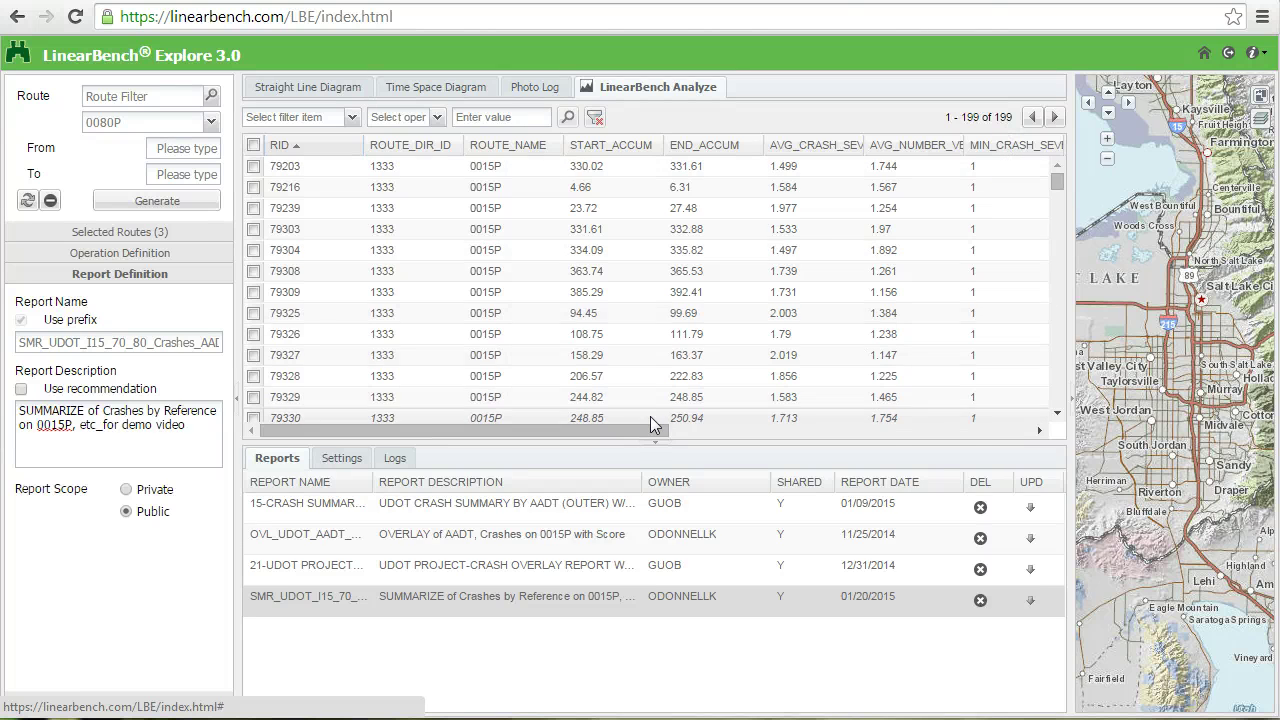
Step: Look through the columns of the summary report results and select the record with RID 79303
left_click_drag(636, 427, 517, 409)
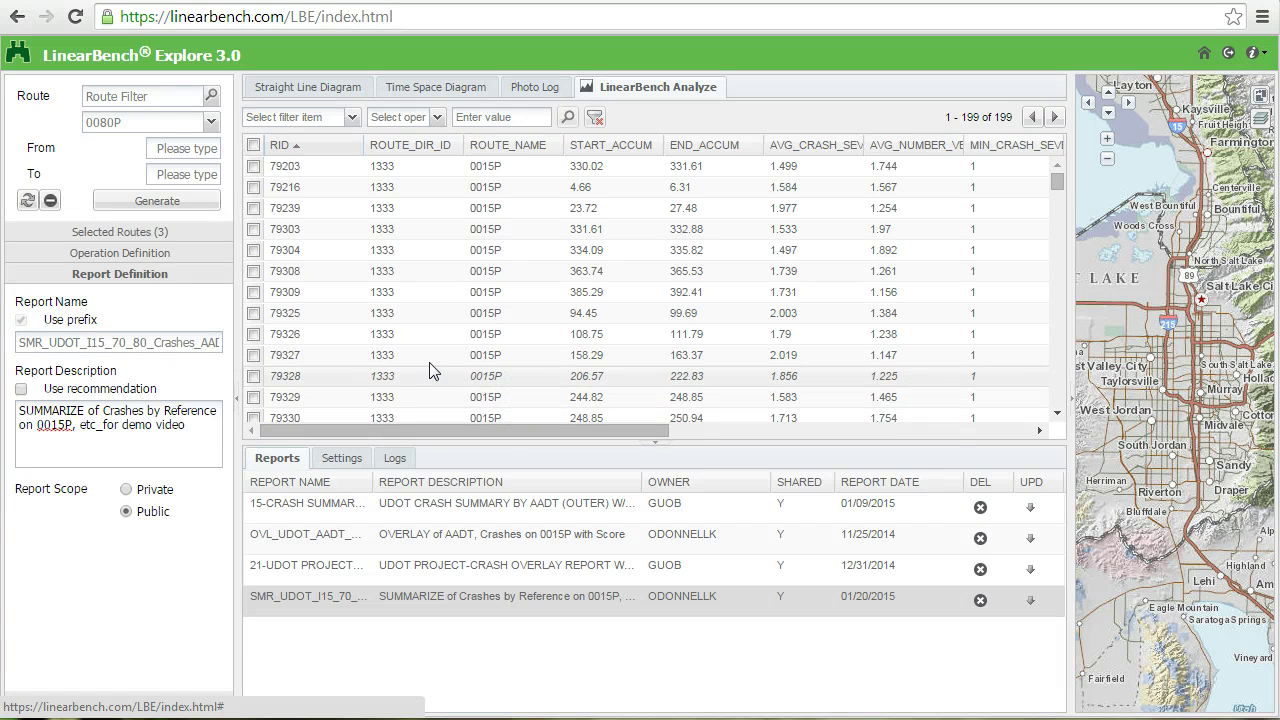
left_click(254, 229)
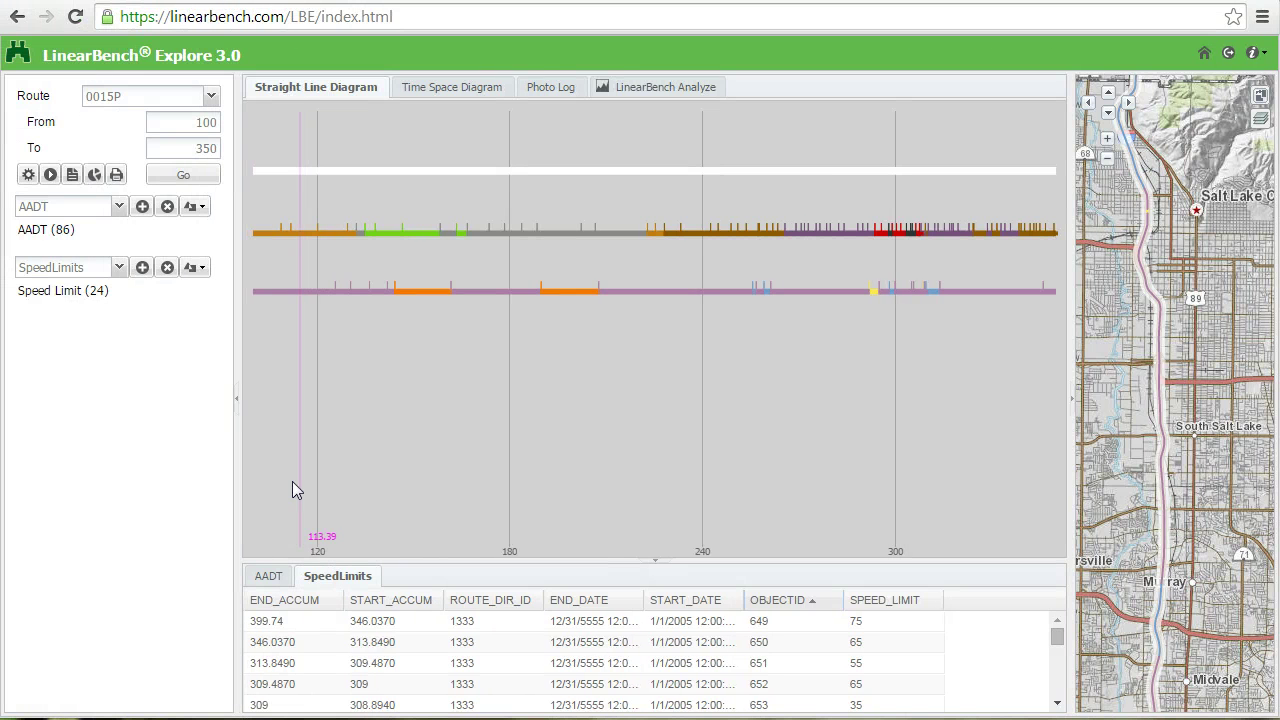
Step: Insert the SMR_UDOT_I15_70_80_Crashes_AADT report as a new layer below SpeedLimits on the straight line diagram
left_click(142, 268)
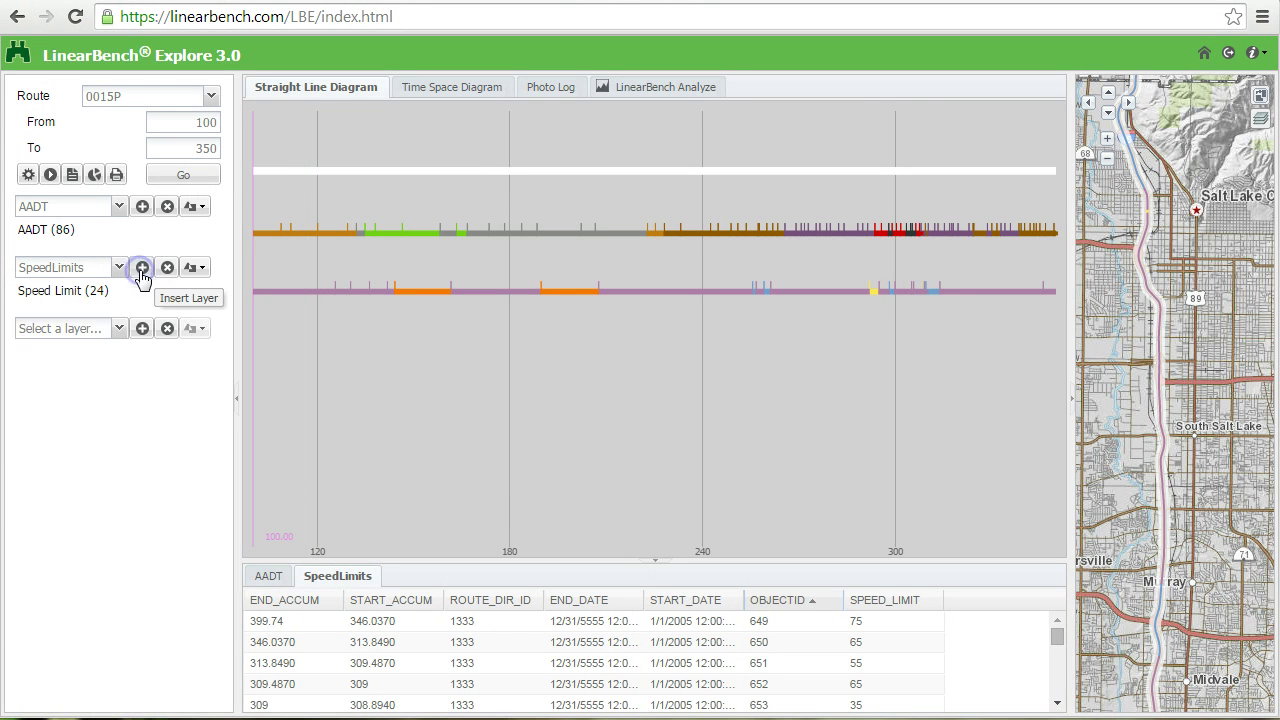
left_click(114, 328)
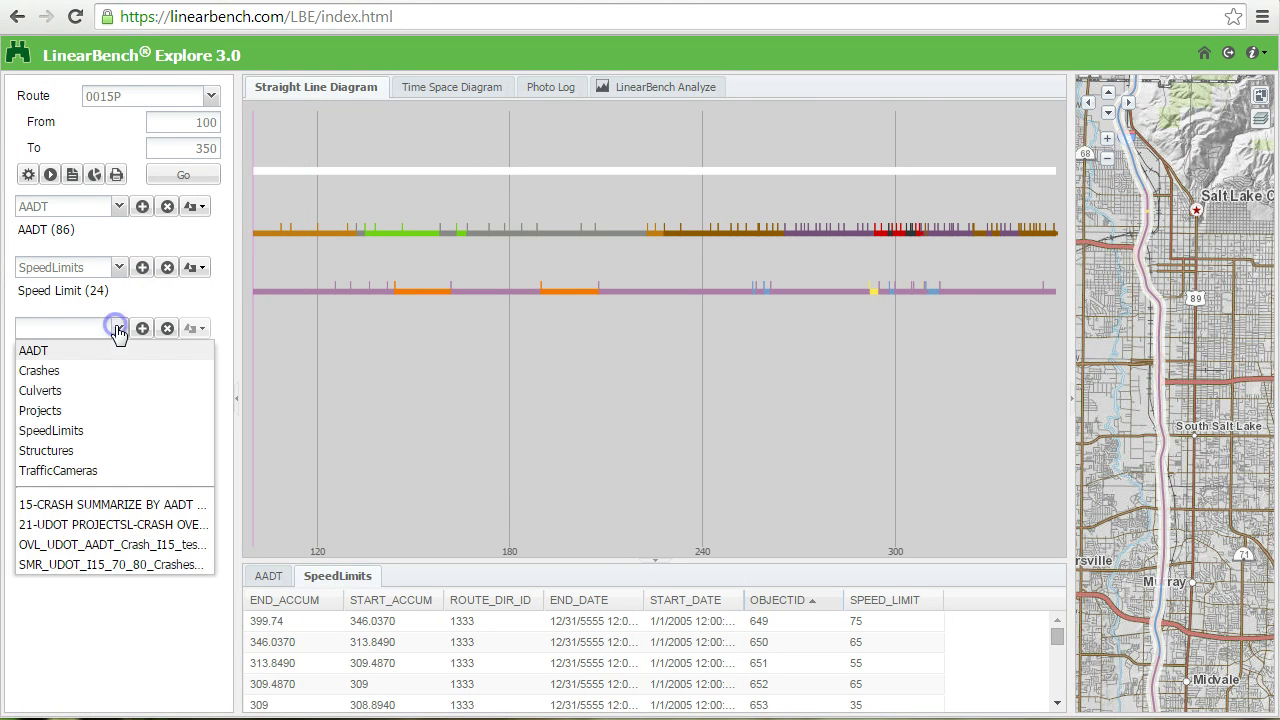
left_click(85, 565)
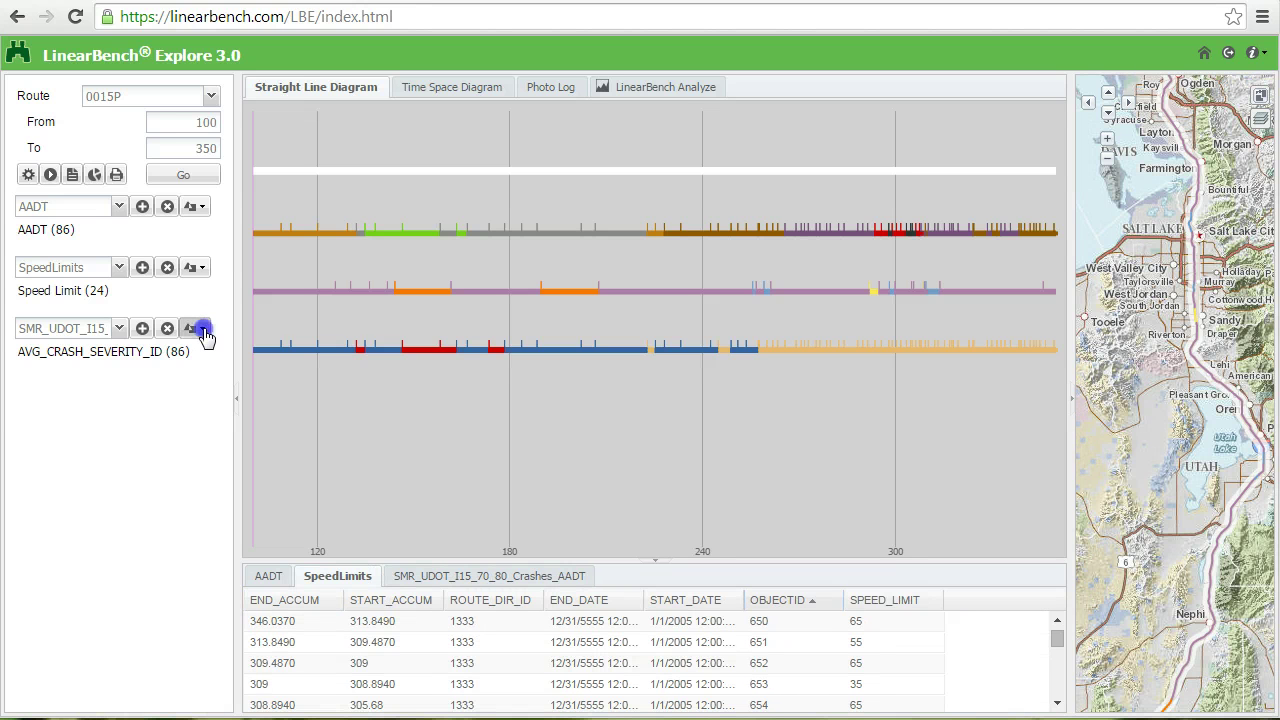
Step: Add the AVG_NUMBER_VEHICLES_INVOLVED attribute of the summary report layer to the straight line diagram
left_click(203, 331)
left_click(193, 378)
left_click(217, 401)
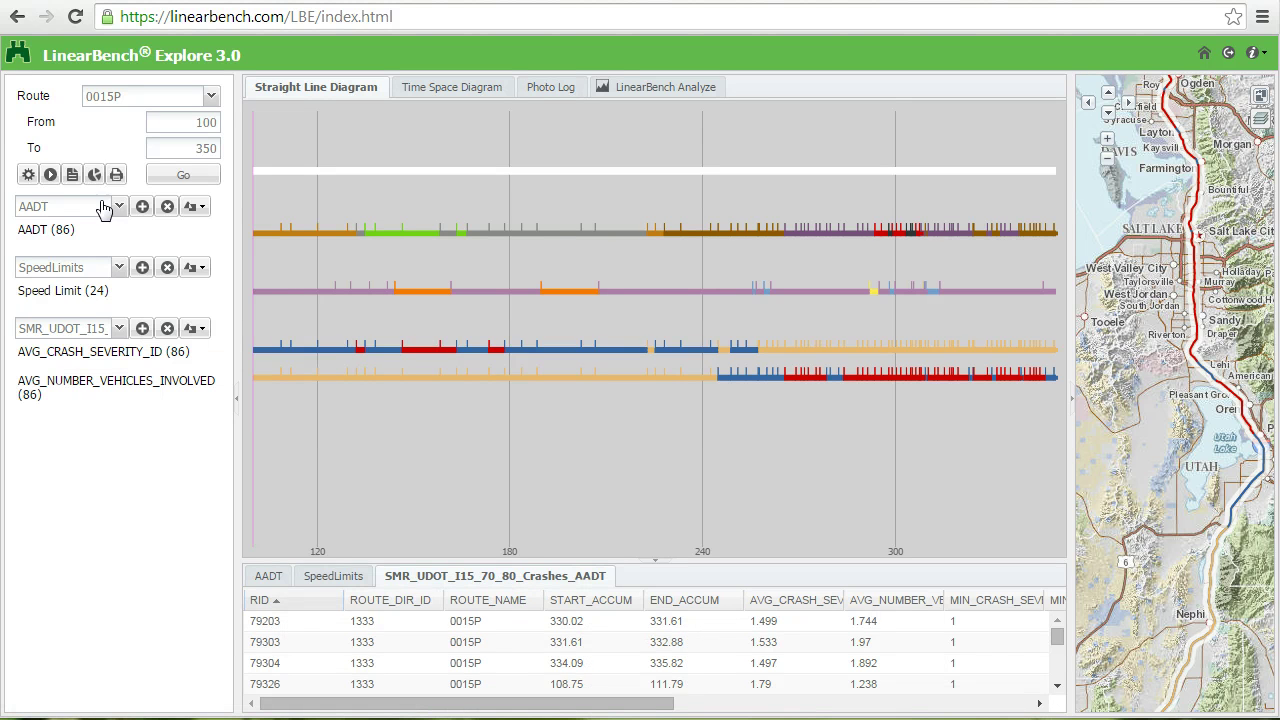
Step: View the symbology legend of AVG_NUMBER_VEHICLES_INVOLVED for the summary report layer and examine its color classes along the route on the map
left_click(94, 176)
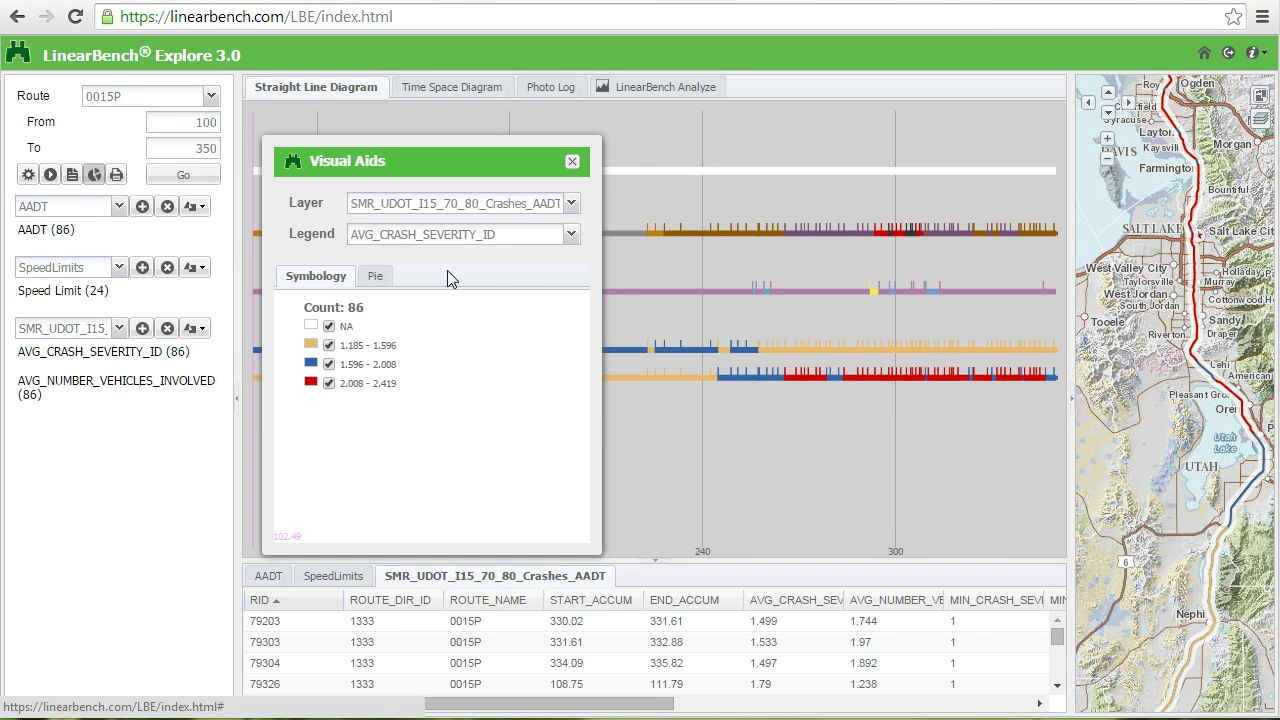
left_click(570, 234)
left_click(472, 278)
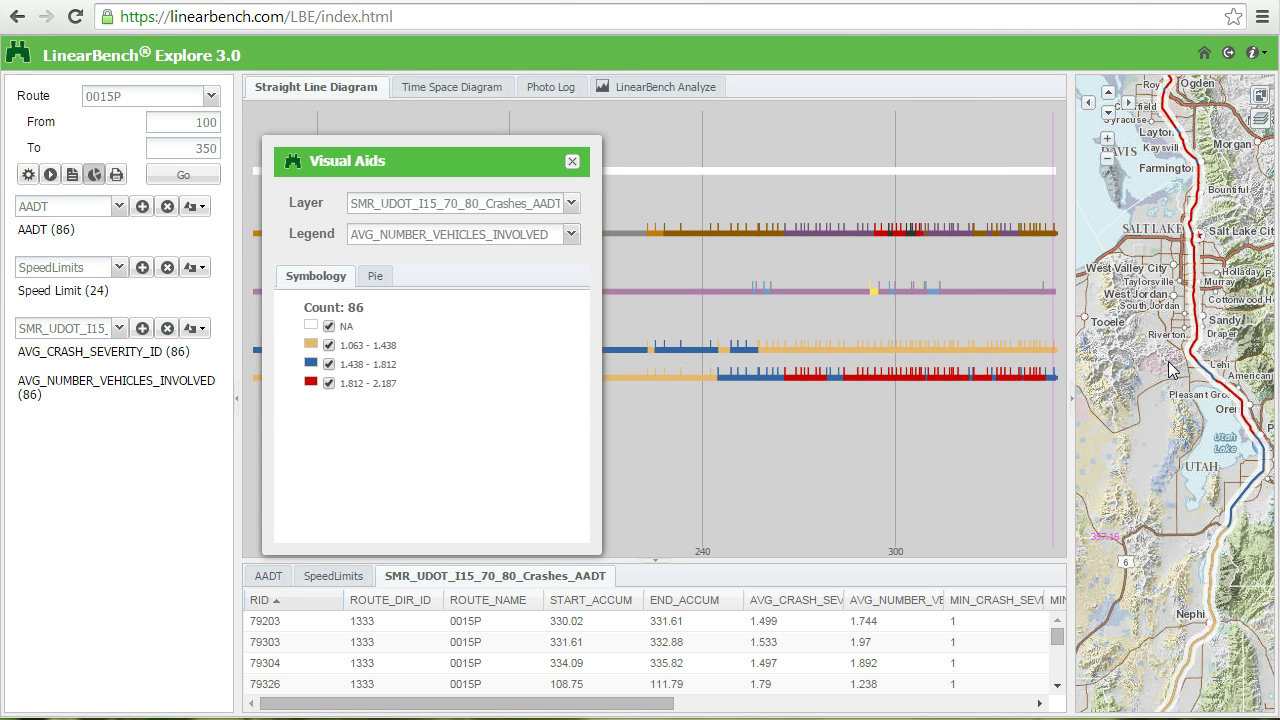
scroll(1170, 368, "up", 1)
left_click_drag(1210, 340, 1156, 396)
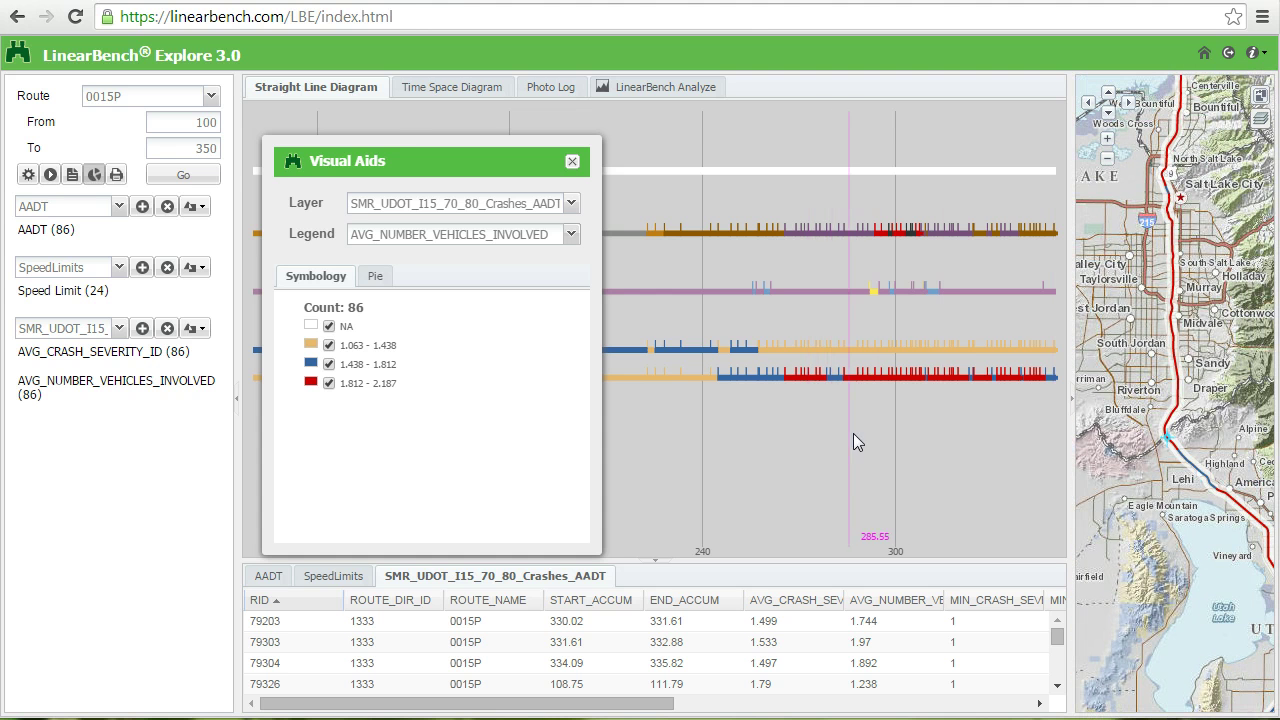